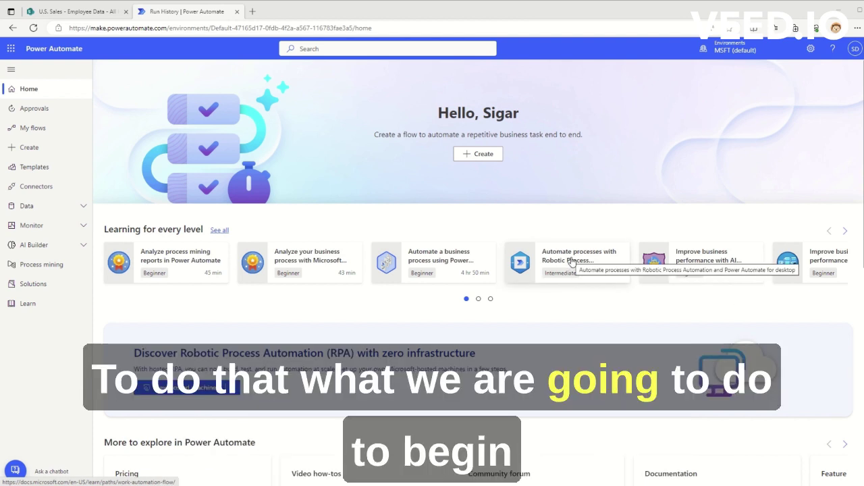
Switch to the SharePoint Employee Data list and examine its records and columns through to Exit Date
click(49, 14)
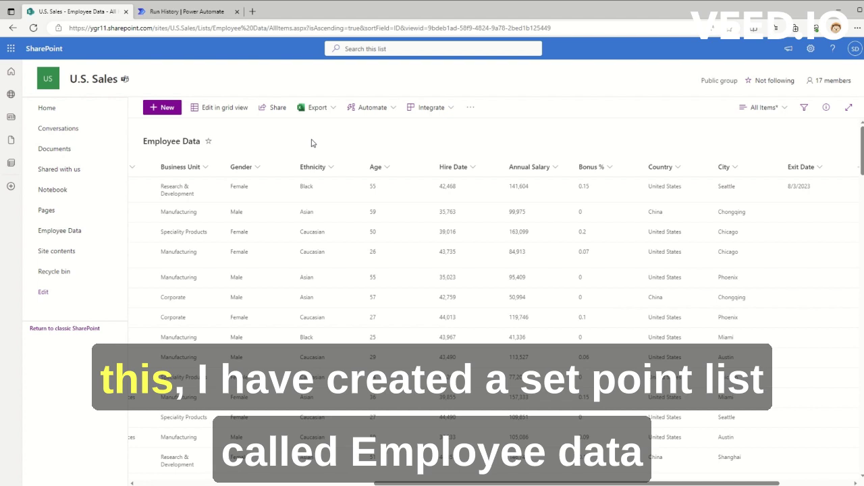
scroll(509, 271, down, 3)
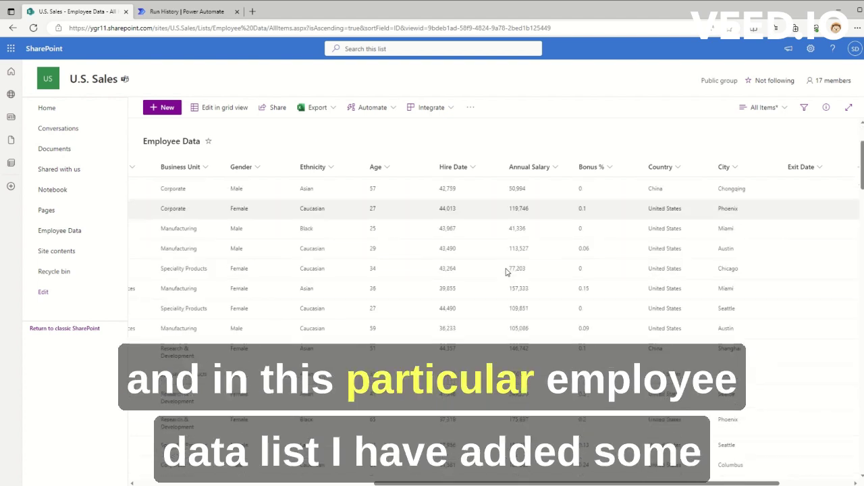
scroll(508, 271, up, 3)
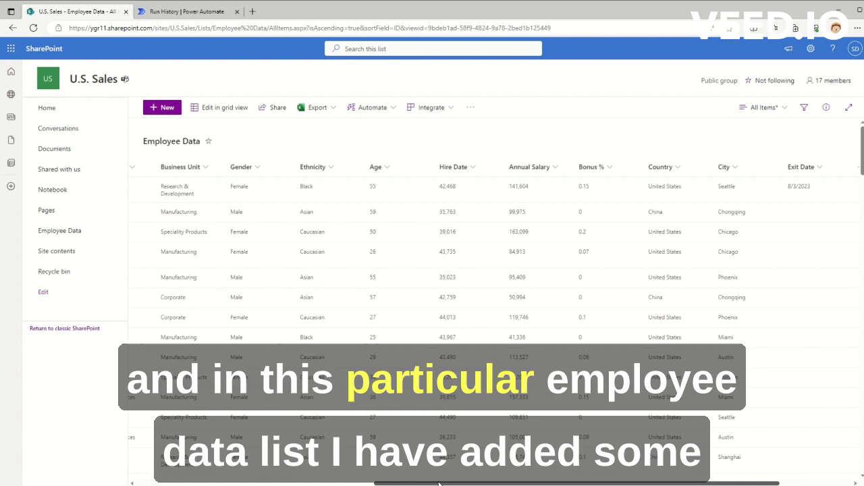
drag(395, 484, 157, 484)
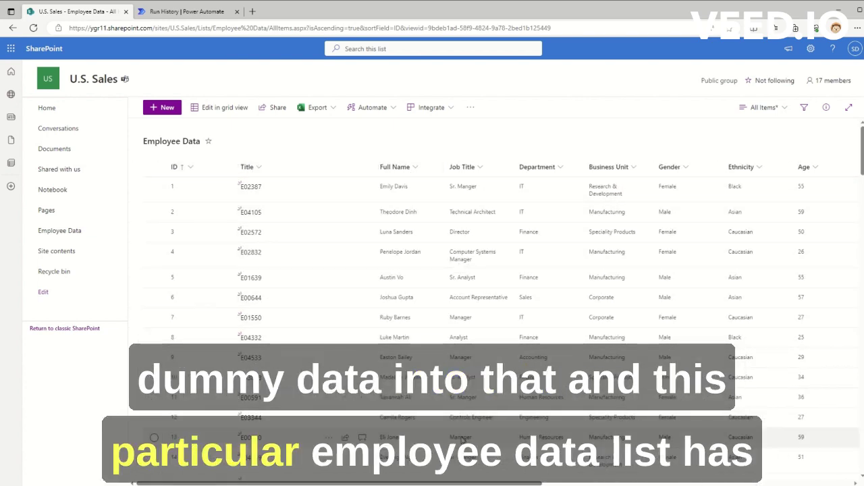
drag(452, 484, 761, 484)
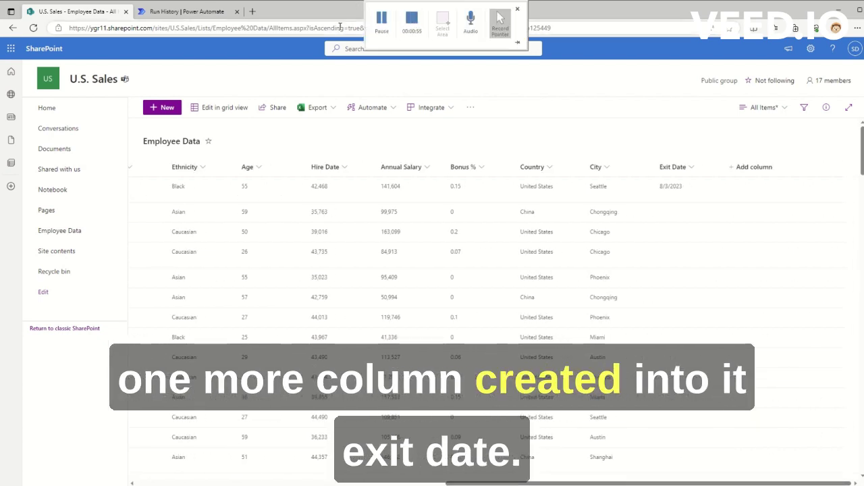
mouse_move(385, 18)
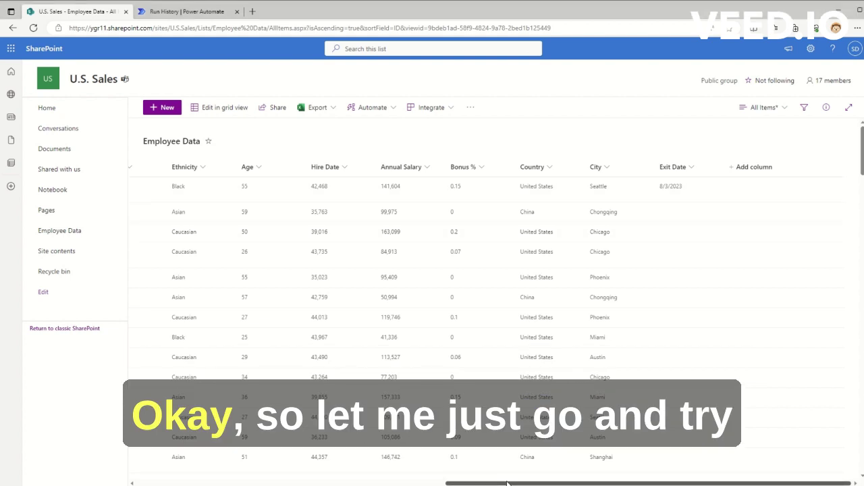
View the version history of the second item in the Employee Data list, the Technical Architect record
drag(506, 484, 193, 483)
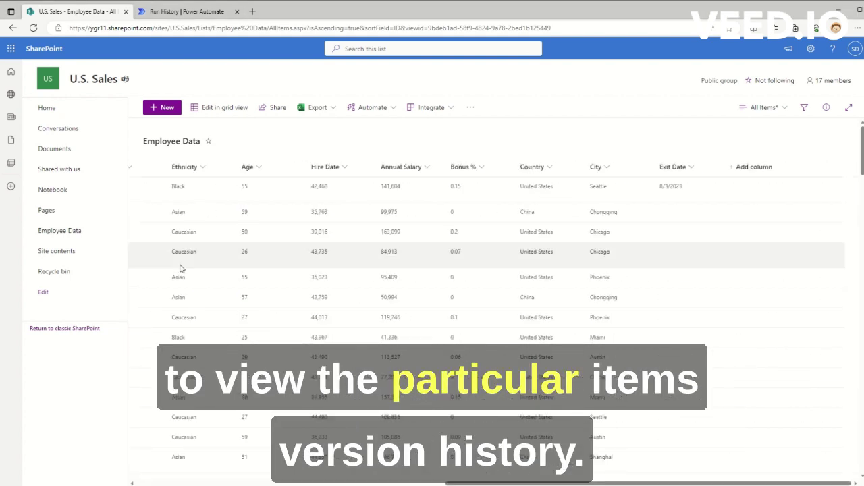
click(193, 214)
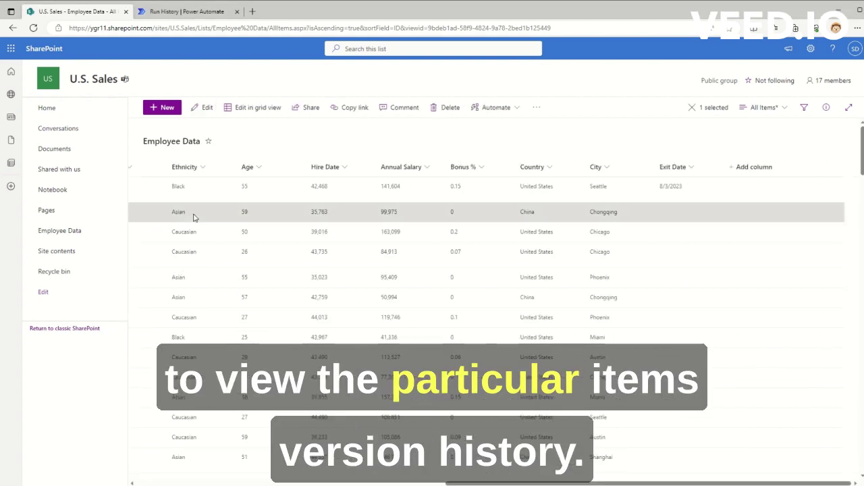
drag(480, 483, 208, 449)
click(264, 212)
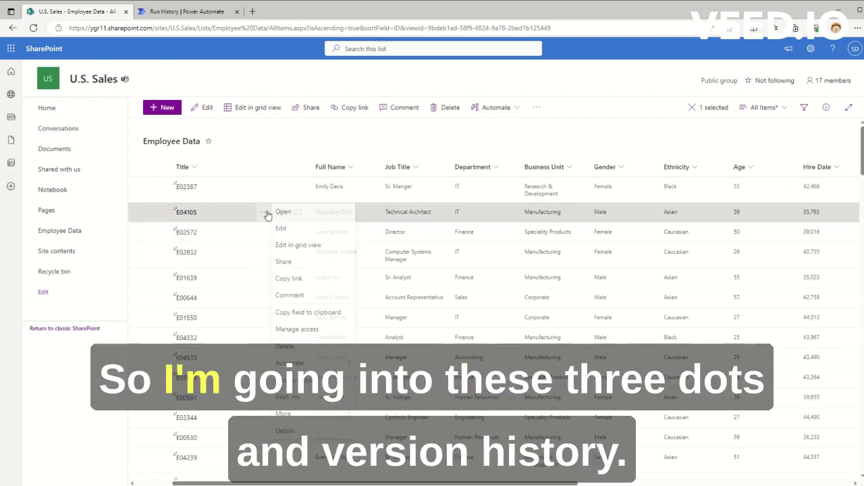
click(295, 381)
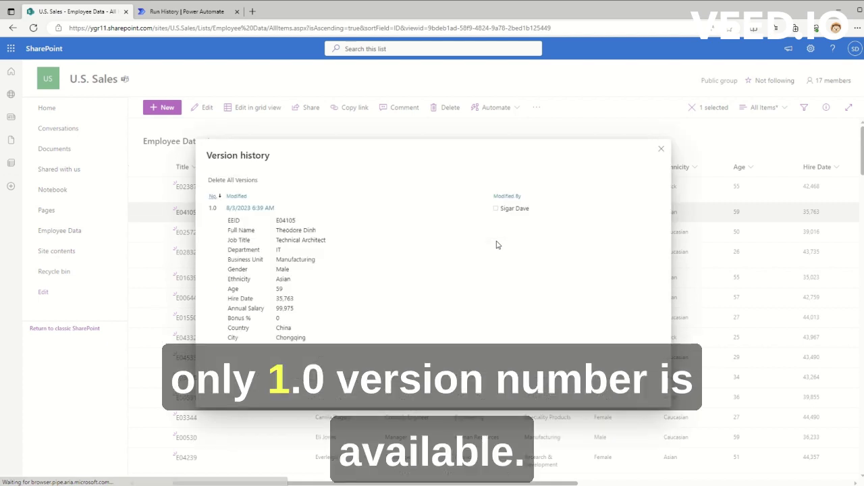
click(661, 149)
Edit the Technical Architect item to replace the employee's full name and save it
click(264, 212)
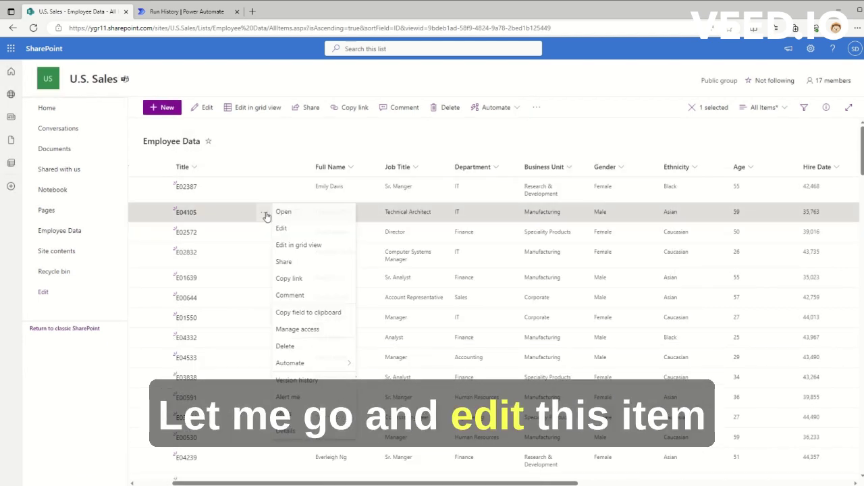
click(285, 228)
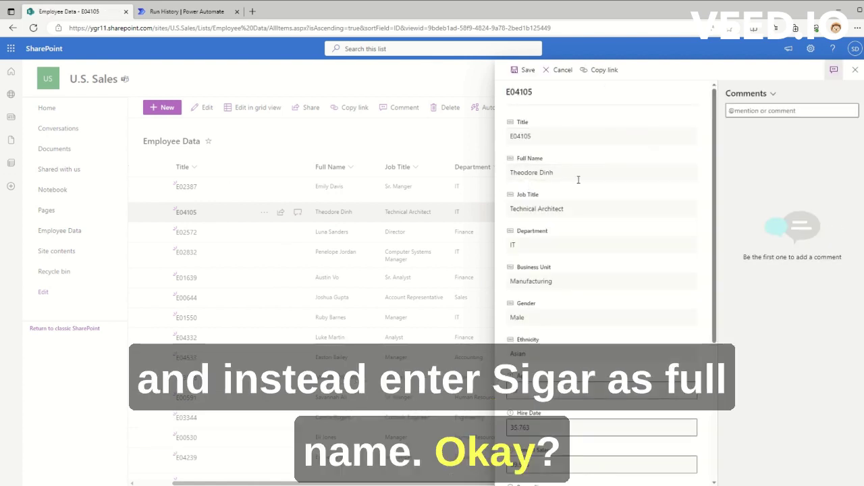
triple_click(581, 176)
text(Sigar)
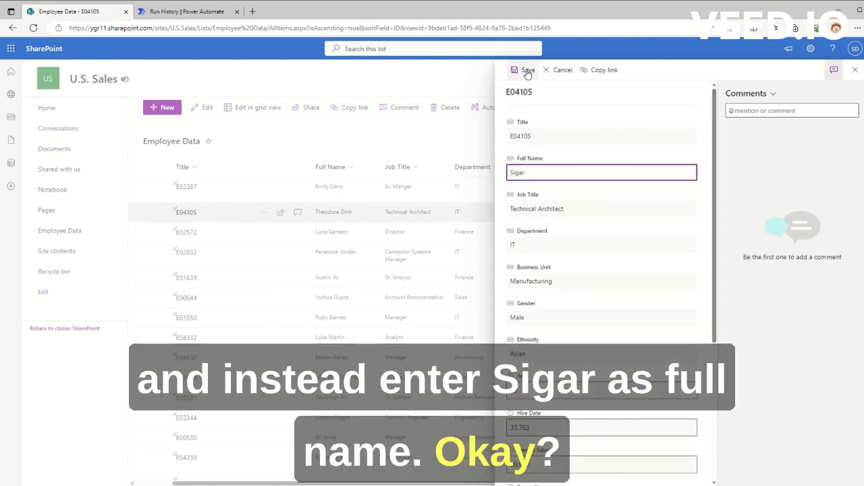
click(525, 70)
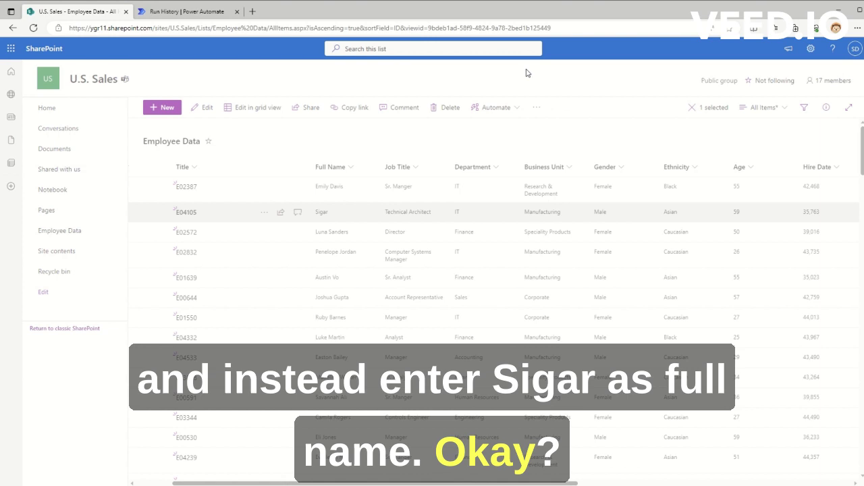
Set the Business Unit of the same Technical Architect item to IT and save it
click(264, 212)
click(283, 227)
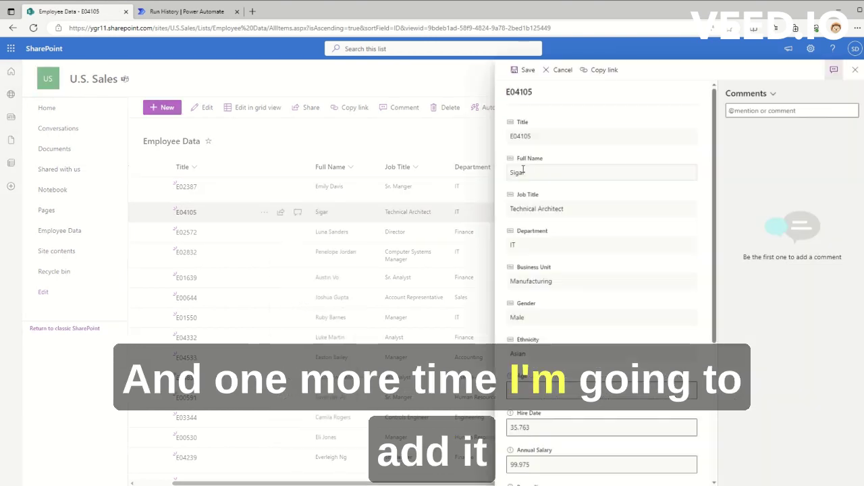
click(566, 279)
key(BackSpace)
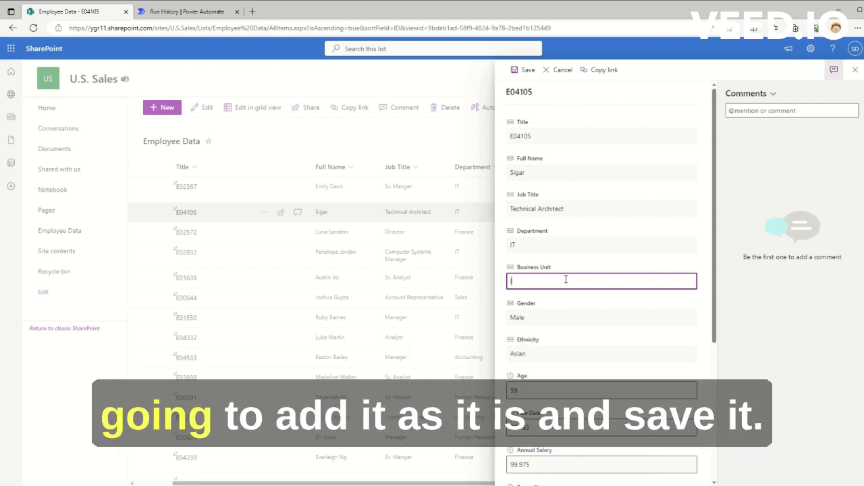
text(IT)
click(525, 69)
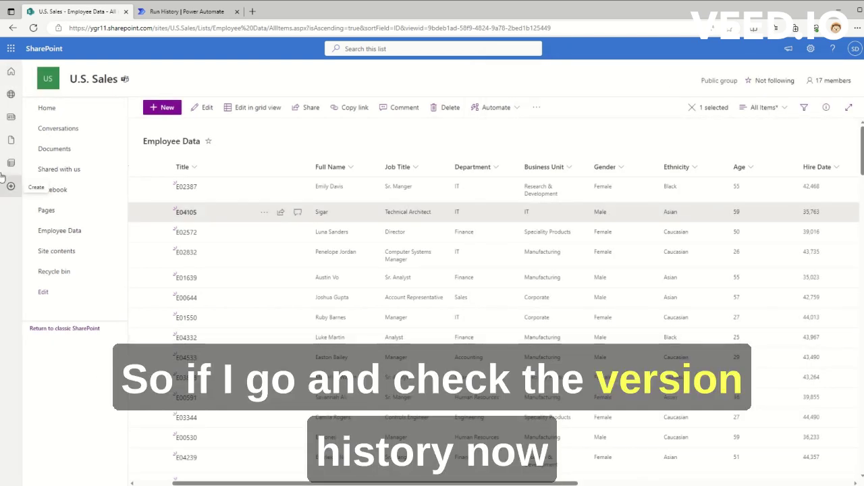
Check the edited Technical Architect item's version history for the name and business unit changes, and clear the item selection
click(264, 212)
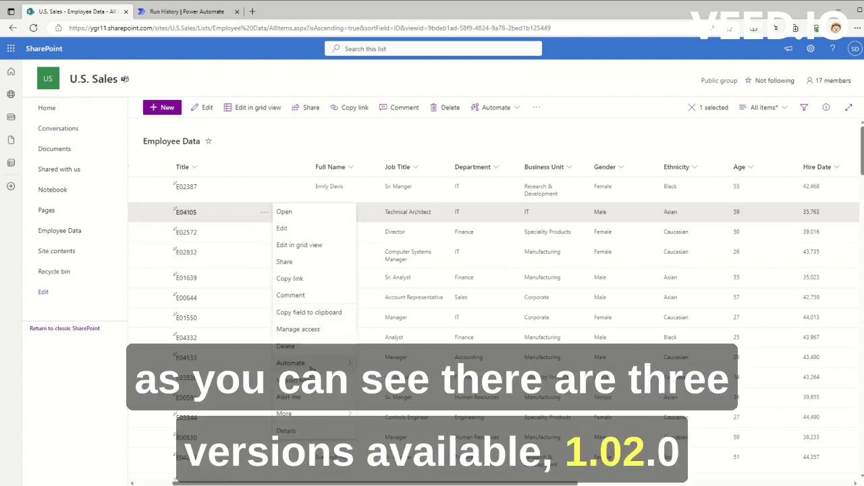
click(292, 379)
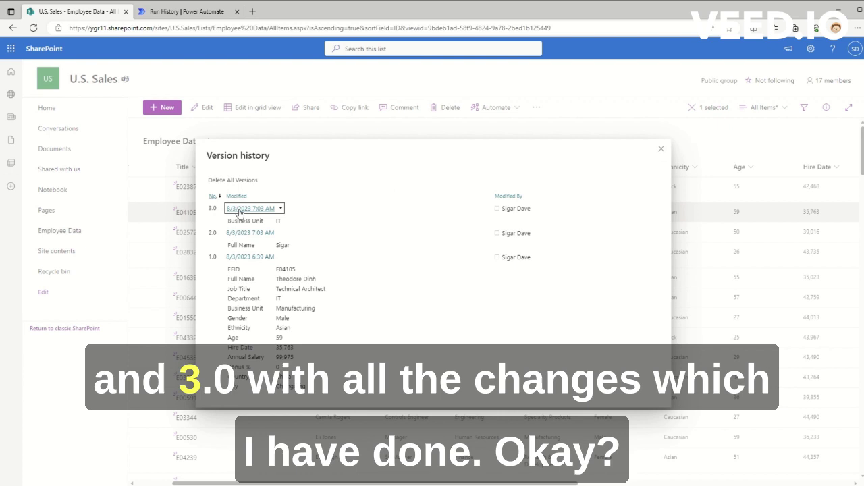
click(661, 149)
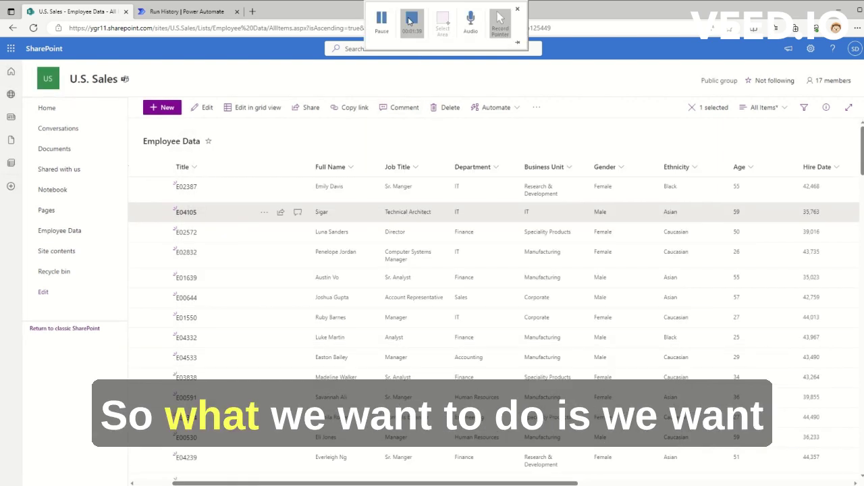
click(349, 156)
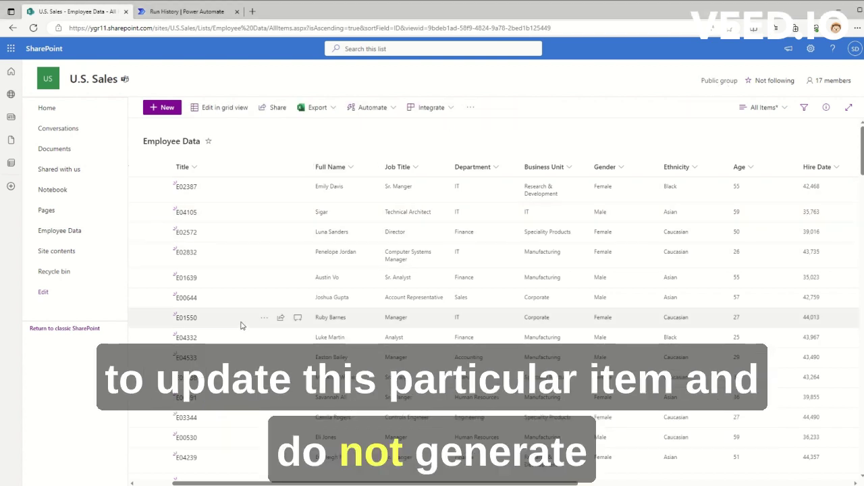
Reopen and close the Technical Architect item's version history, and look at its Exit Date column
click(264, 214)
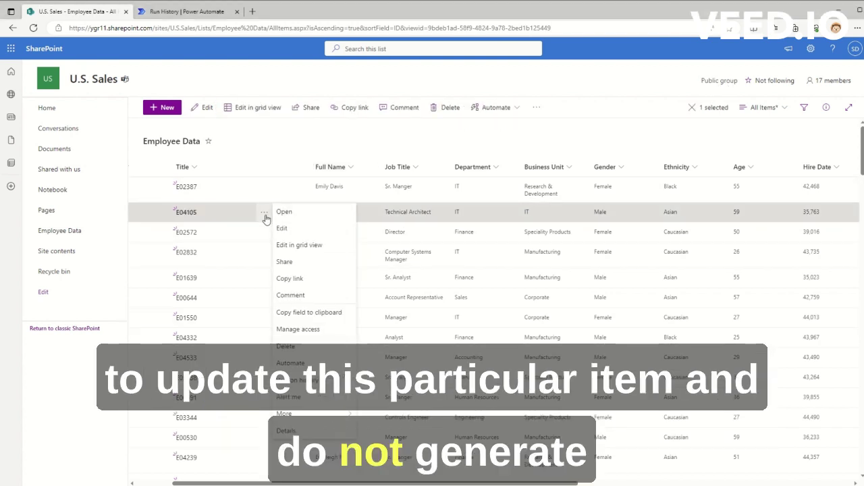
click(297, 380)
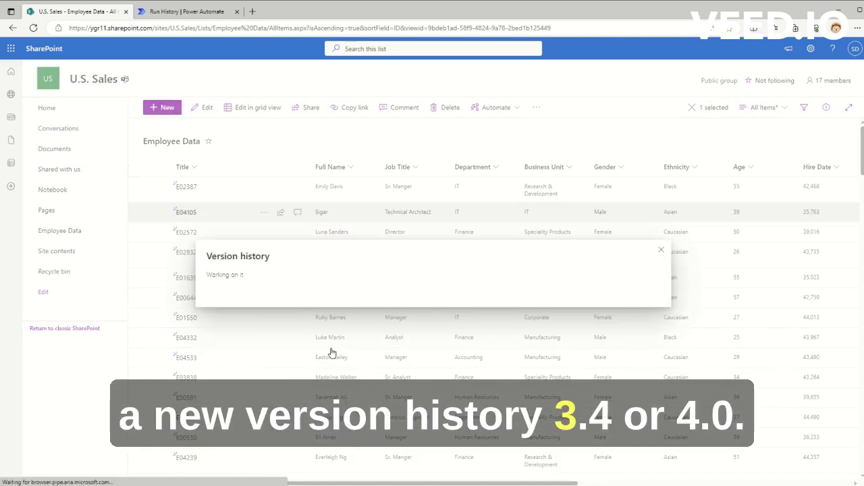
click(661, 148)
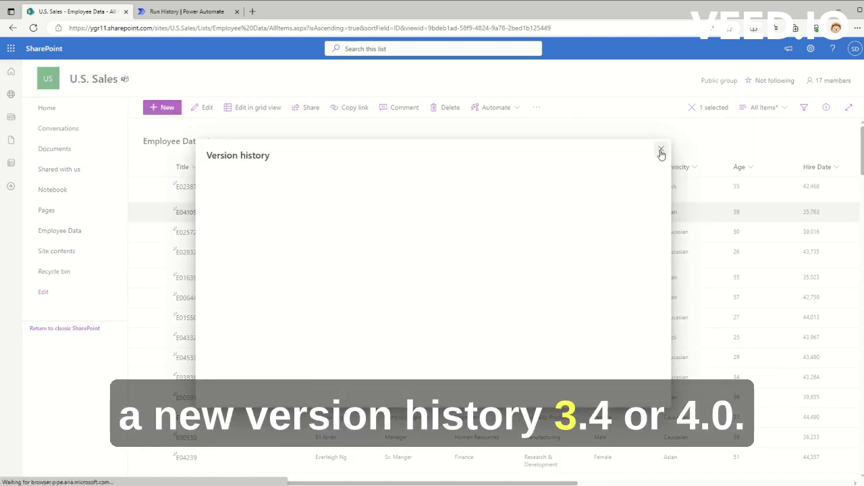
drag(250, 484, 685, 475)
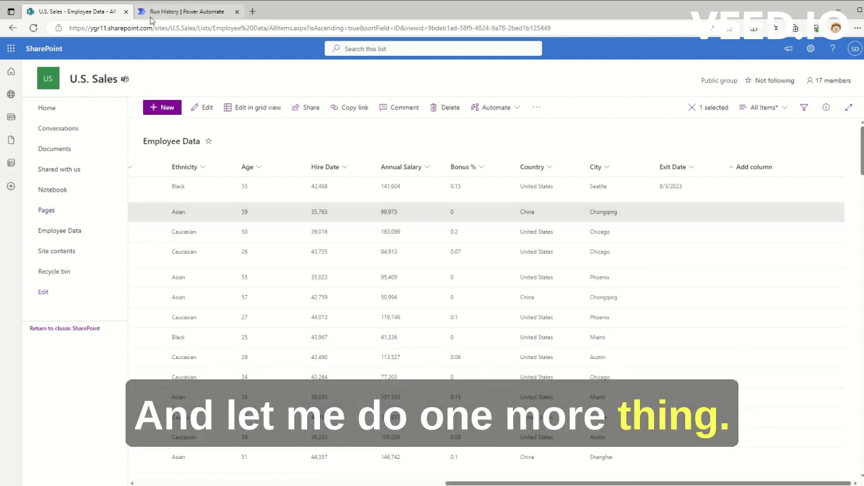
Switch to Power Automate and open the page for creating a new flow
click(182, 11)
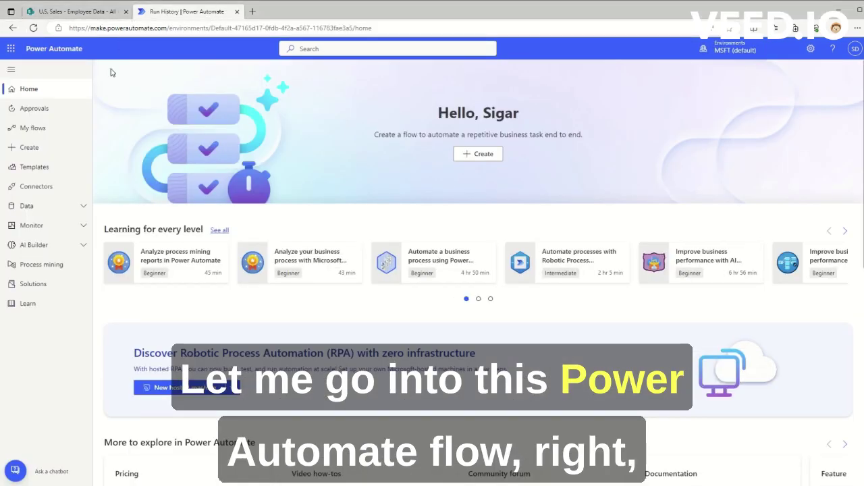
click(25, 154)
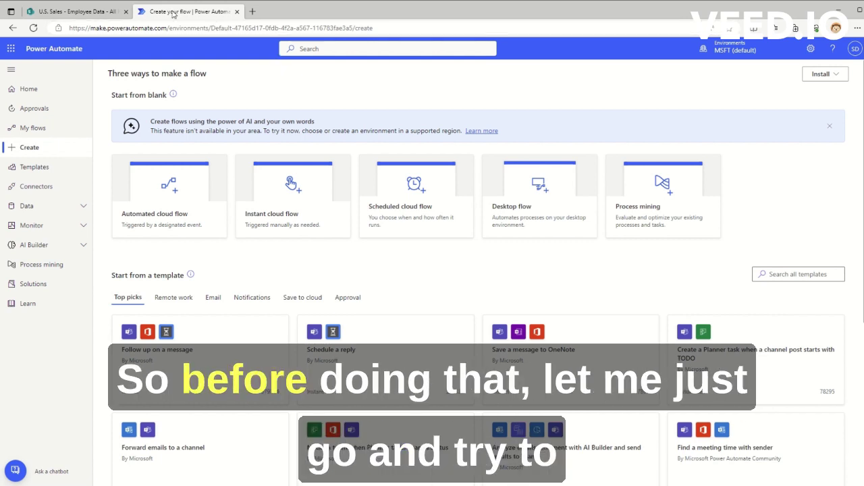
key(ctrl+shift+Tab)
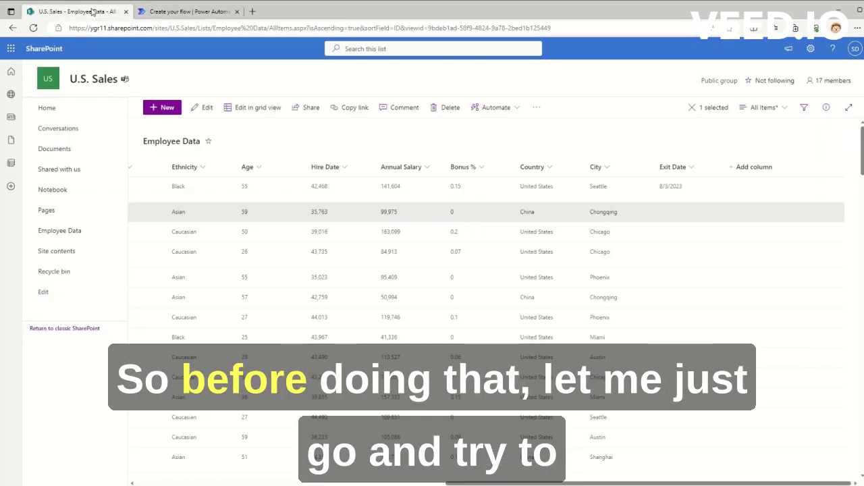
click(196, 12)
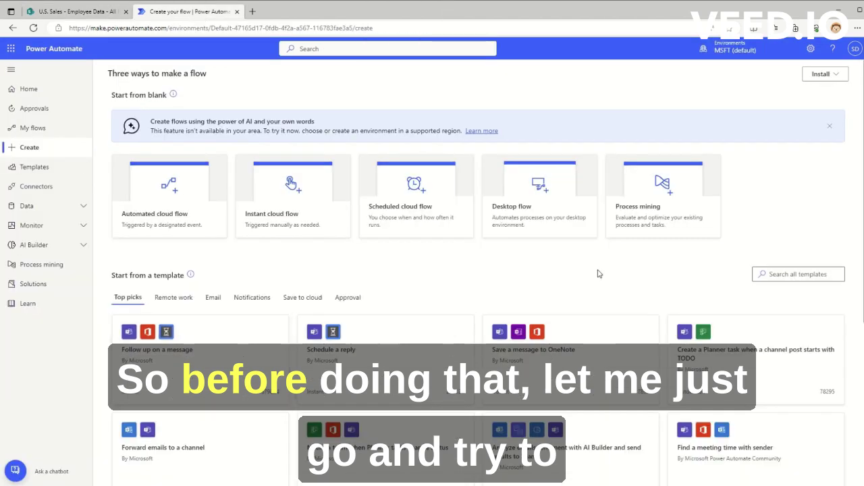
Start a scheduled cloud flow and name it "Mark An Exit for an Employee every day"
click(403, 222)
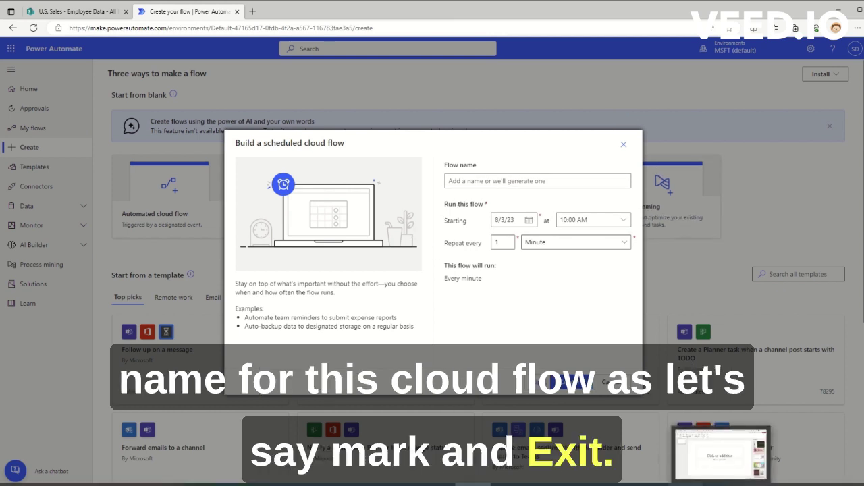
mouse_move(377, 16)
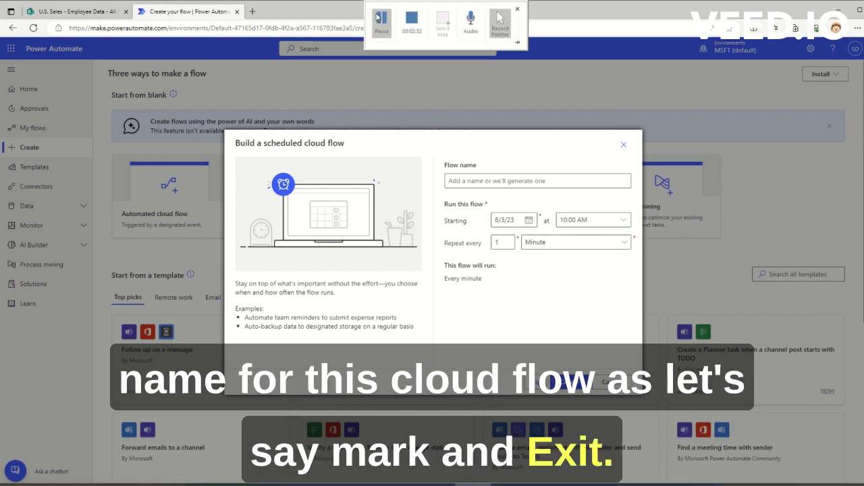
click(477, 181)
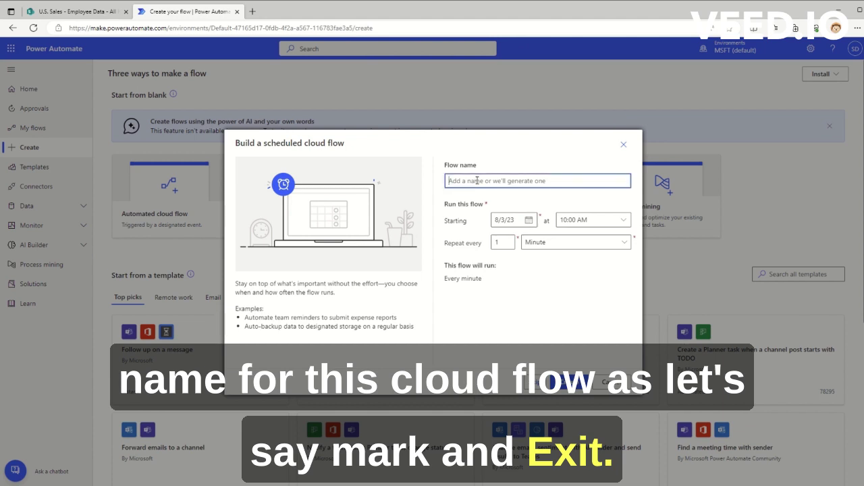
text(Mark An Exit for an Employee)
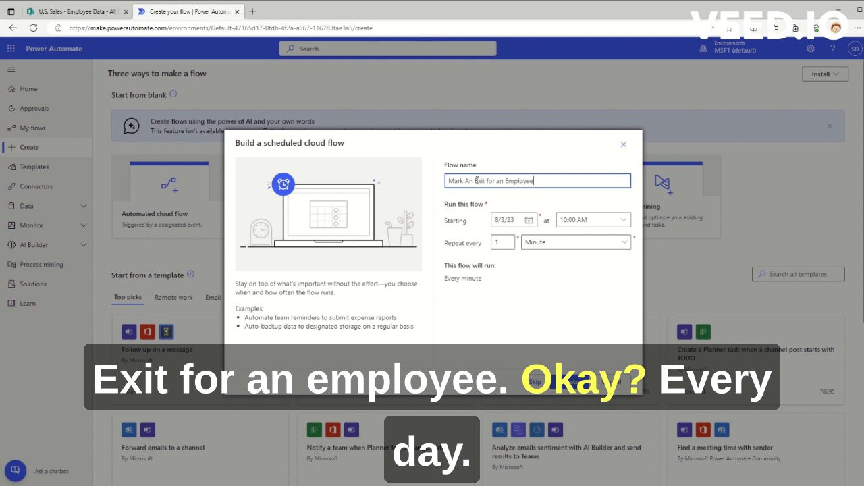
text( eve)
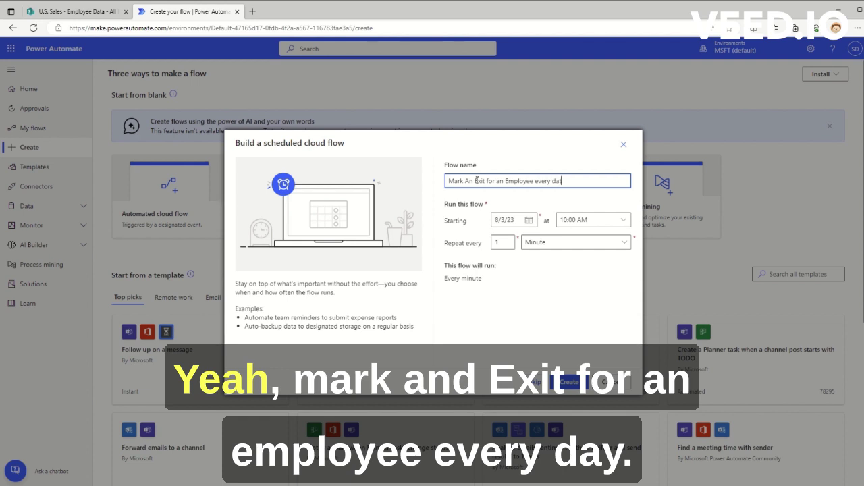
text(ry day)
key(Tab)
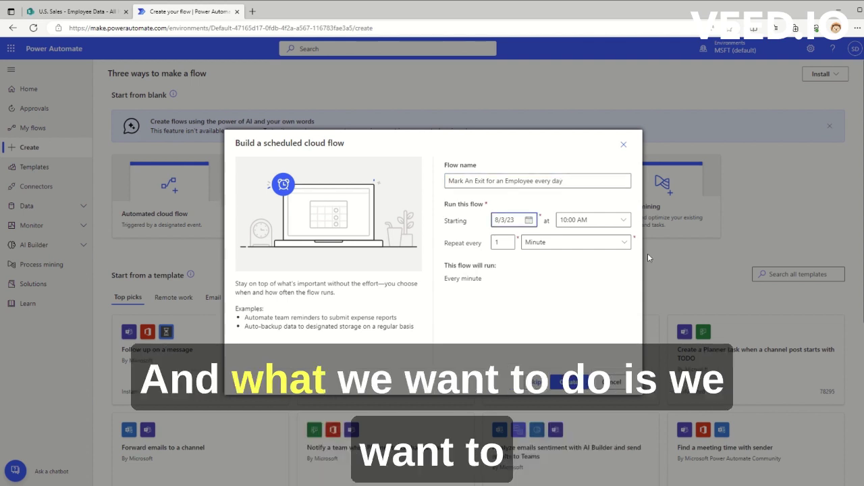
Set the scheduled flow to repeat every 1 day and create it
click(558, 246)
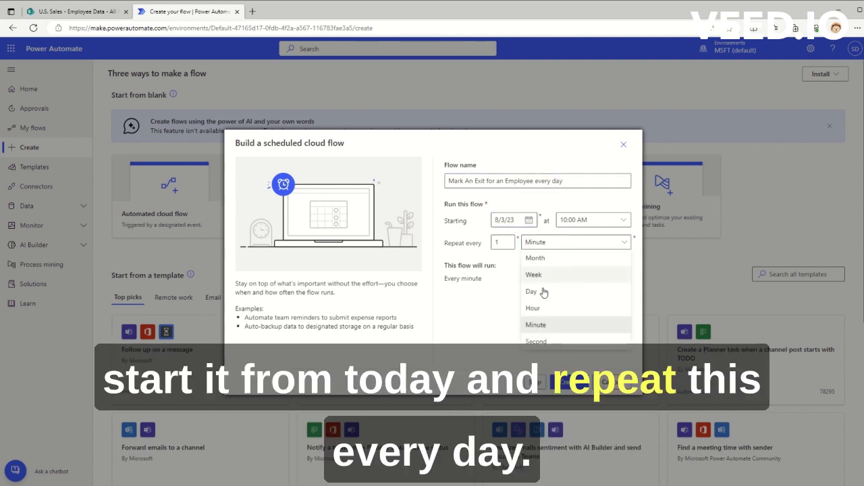
click(539, 293)
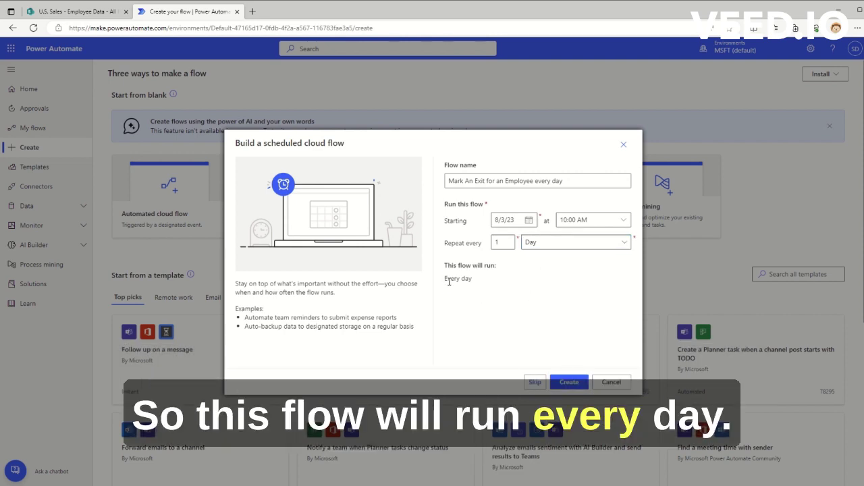
drag(444, 279, 489, 285)
click(489, 319)
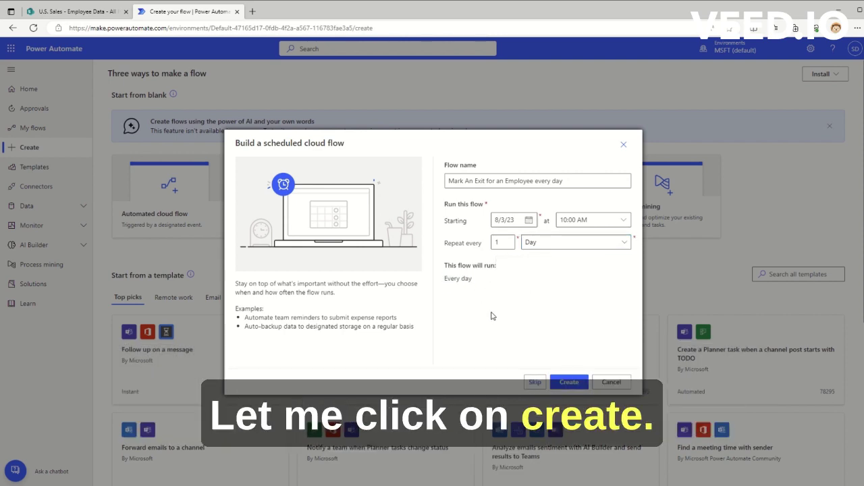
click(577, 383)
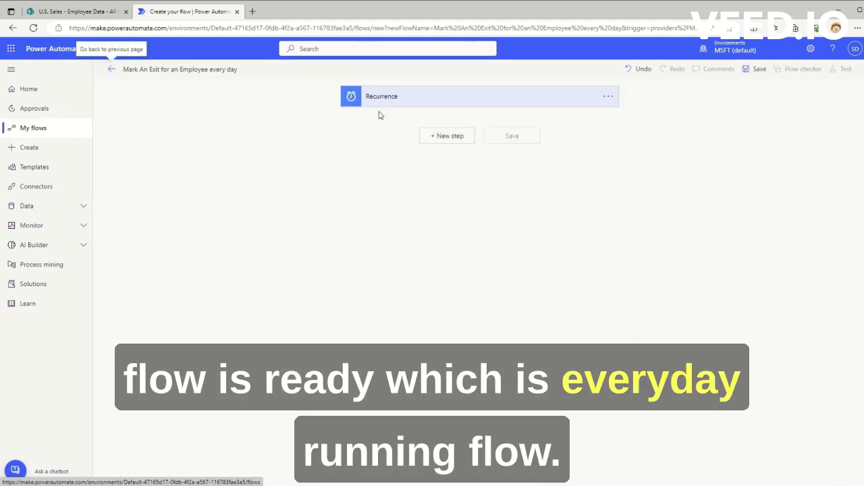
Add a new step below the Recurrence trigger, search its actions for "Update an item", and clear that search
click(457, 142)
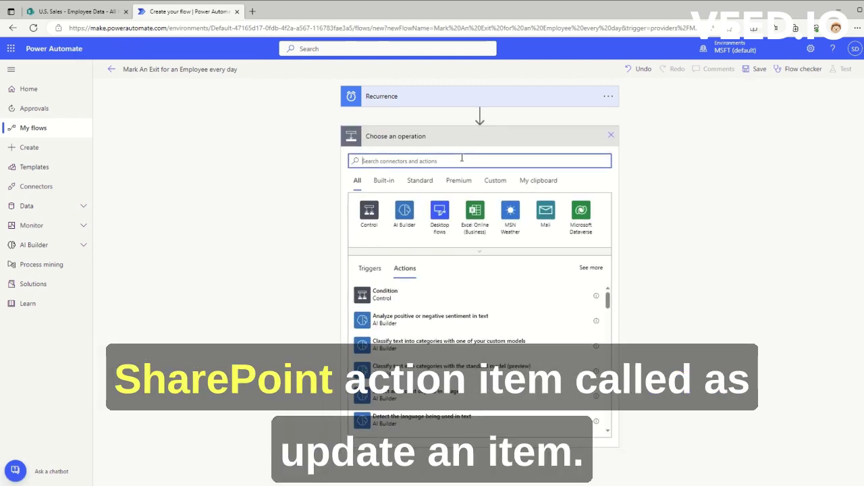
text(u)
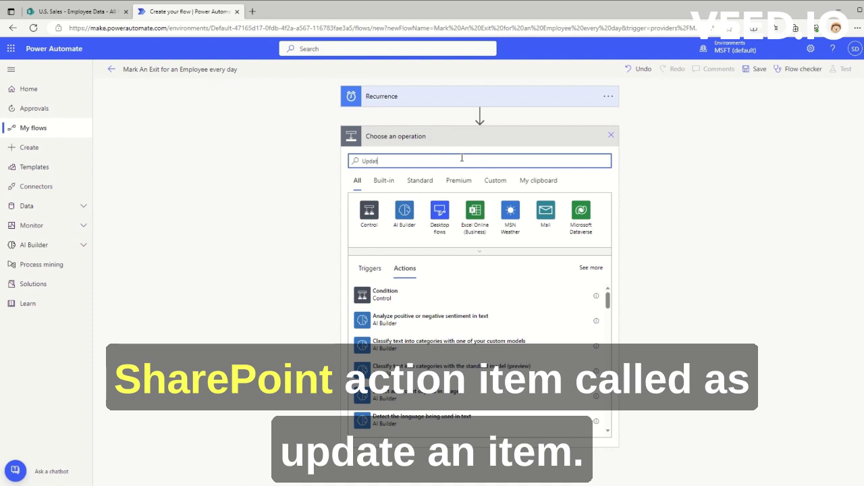
text(pdate an item)
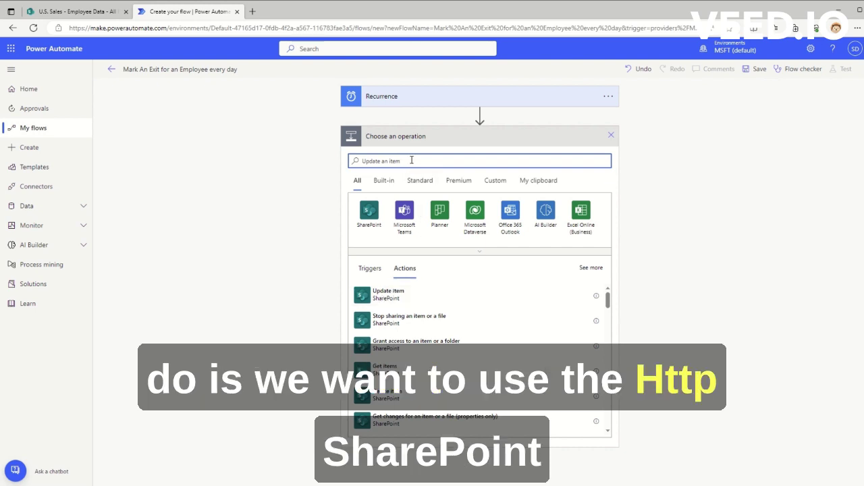
drag(412, 160, 340, 166)
key(BackSpace)
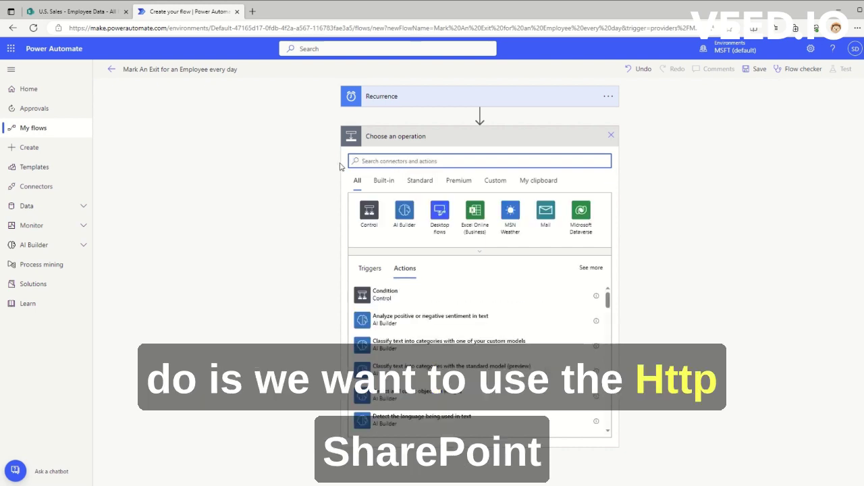
Search the actions for "http re" and add the Send an HTTP request to SharePoint action
text(htt)
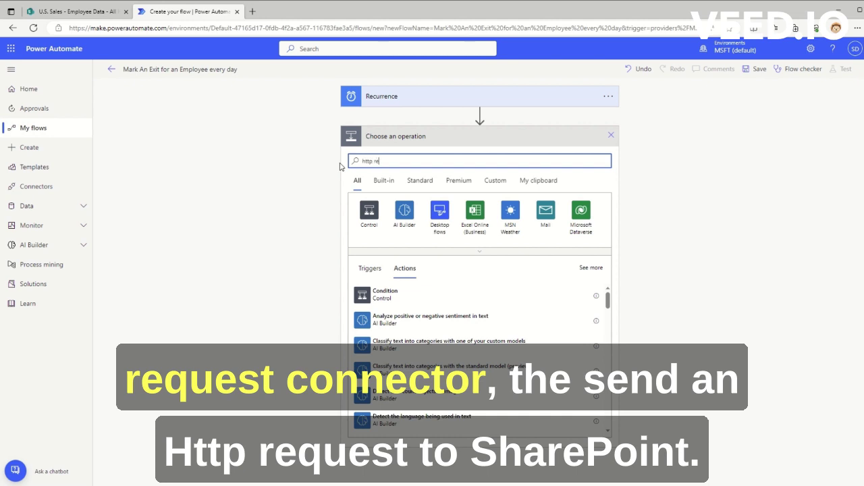
text(p re)
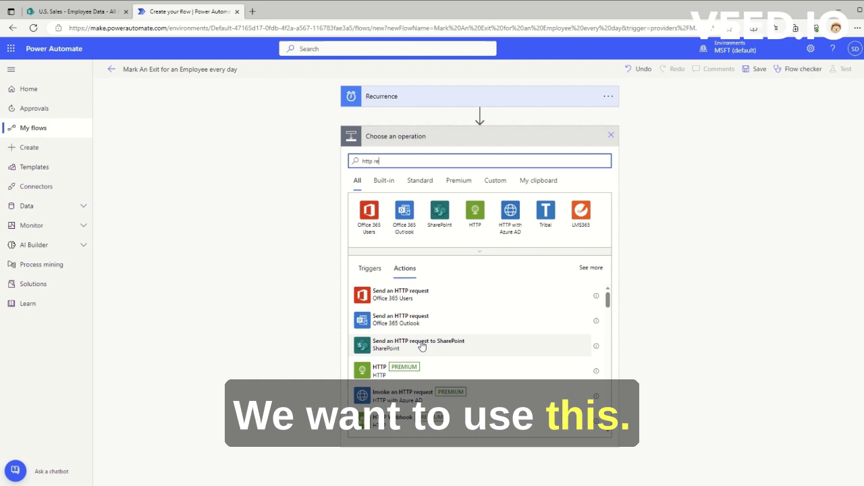
click(421, 344)
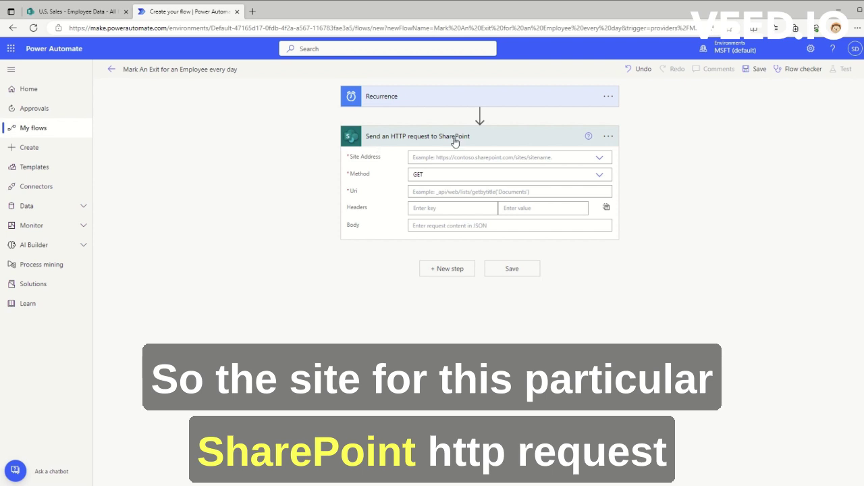
Configure the HTTP request with the U.S. Sales site address and the POST method
click(600, 158)
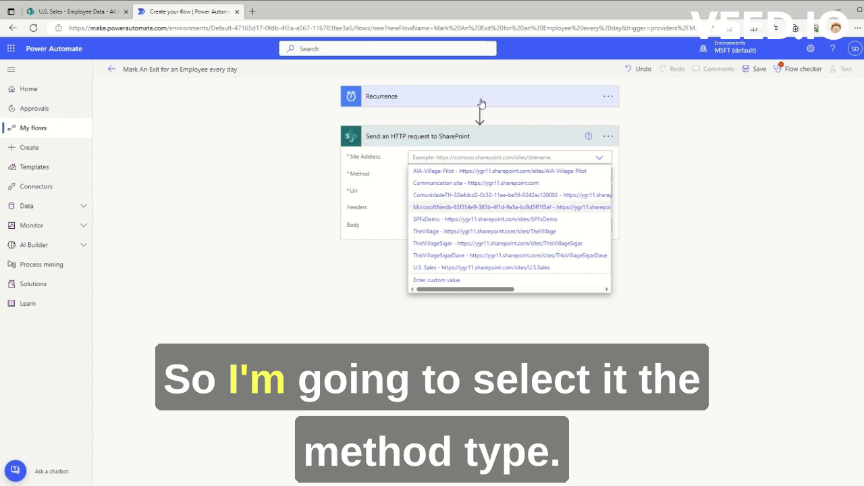
click(544, 269)
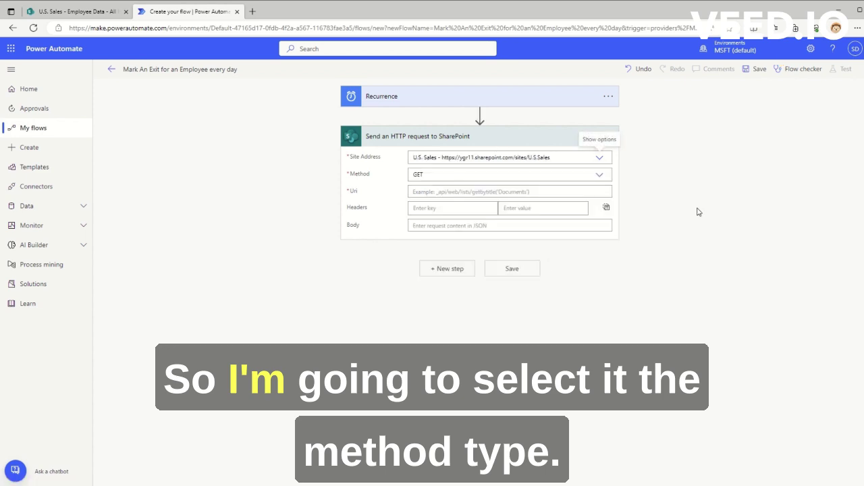
click(598, 174)
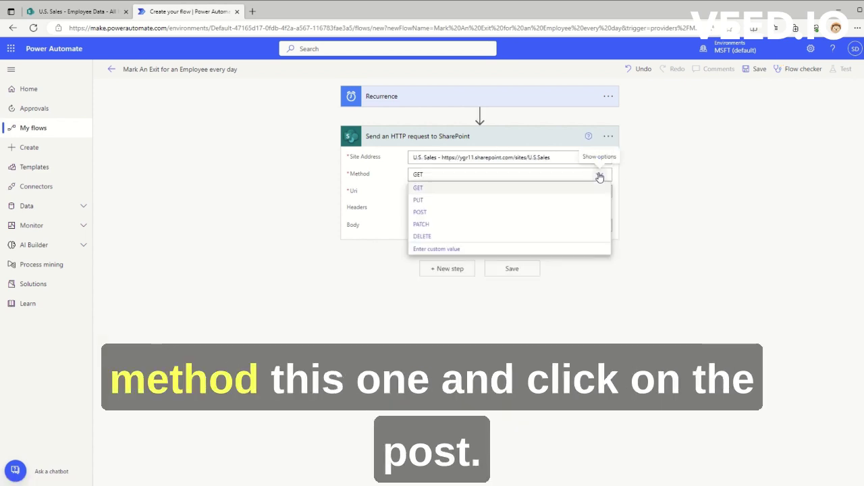
click(428, 214)
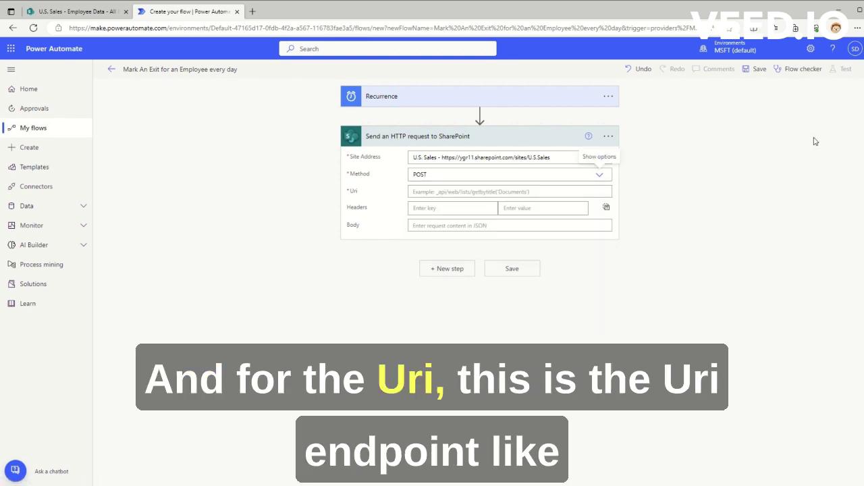
Review the Uri drafted in Notepad for the HTTP request, and look up the Technical Architect item's ID in the SharePoint Employee Data list
click(540, 191)
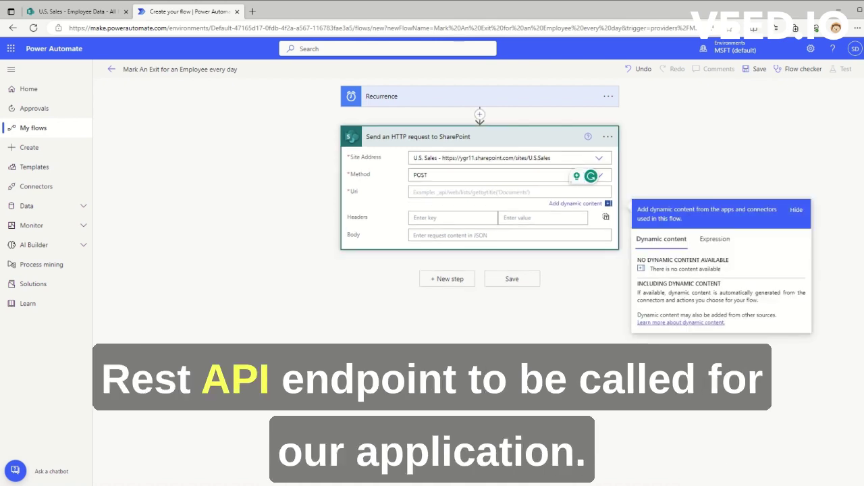
key(alt+Tab)
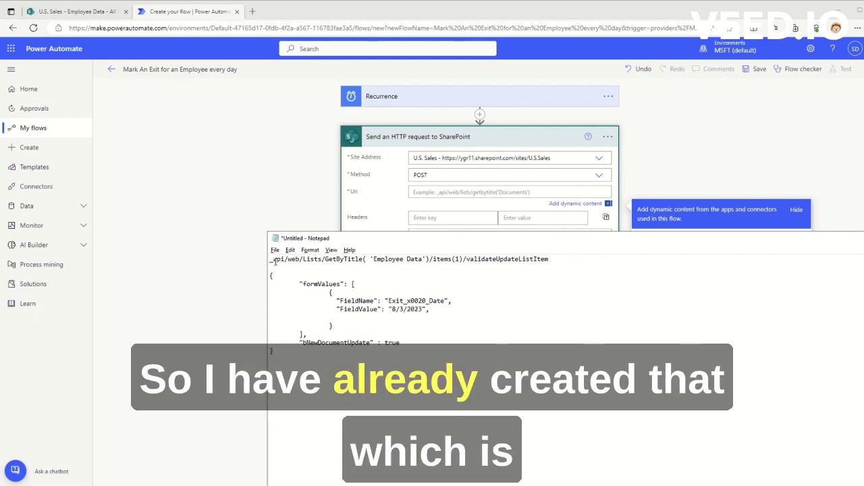
drag(371, 259, 424, 259)
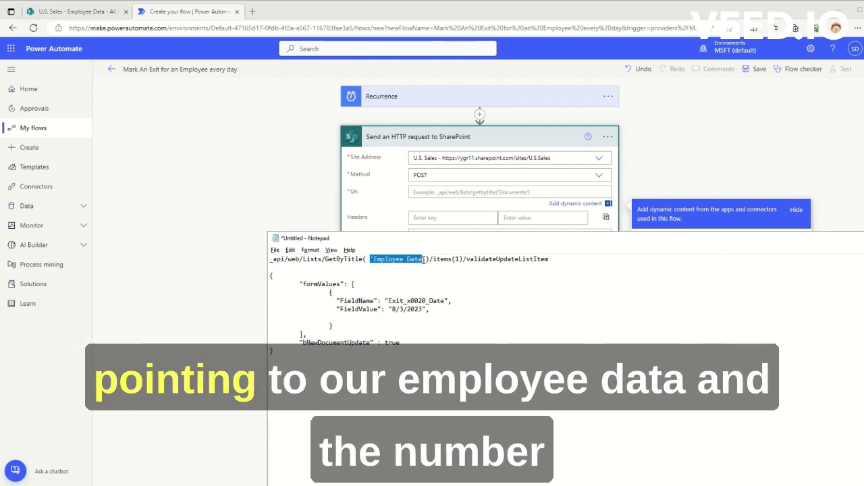
click(74, 12)
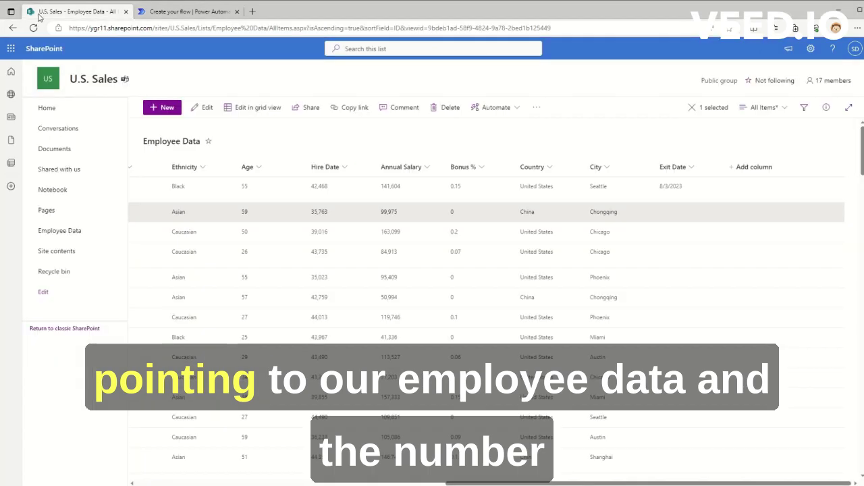
drag(526, 484, 216, 457)
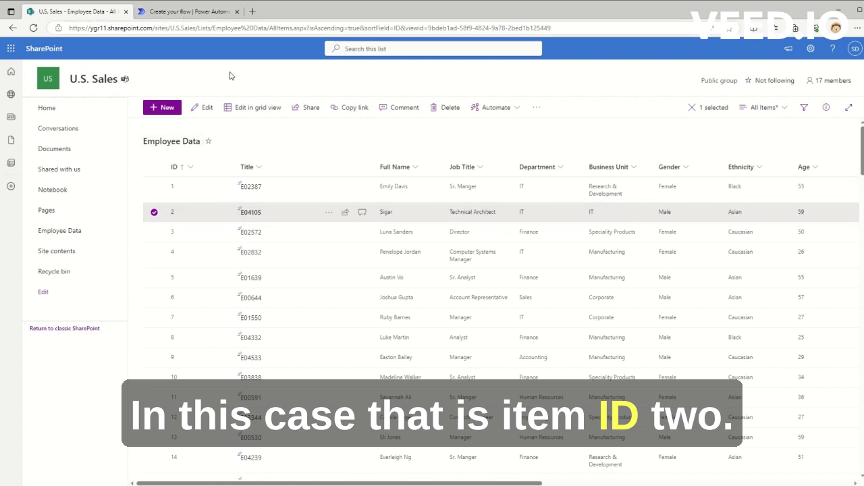
In the Notepad draft, set the item ID in the validateUpdateListItem endpoint to 2
key(alt+Tab)
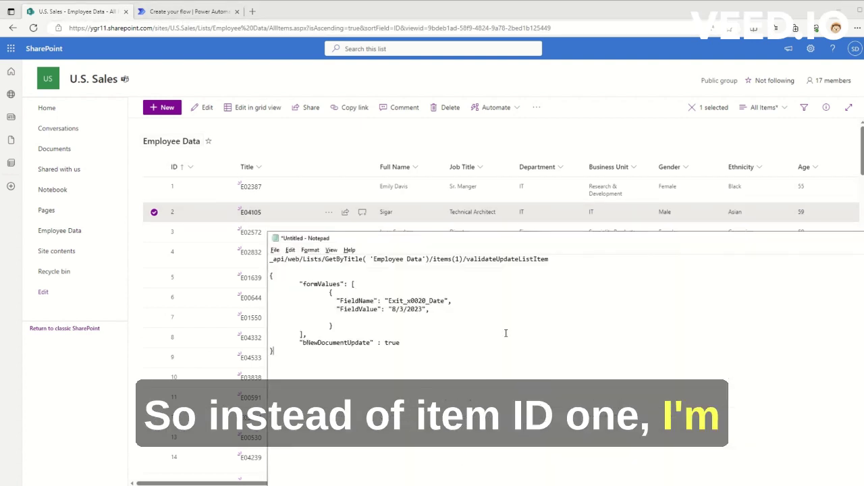
click(458, 259)
key(BackSpace)
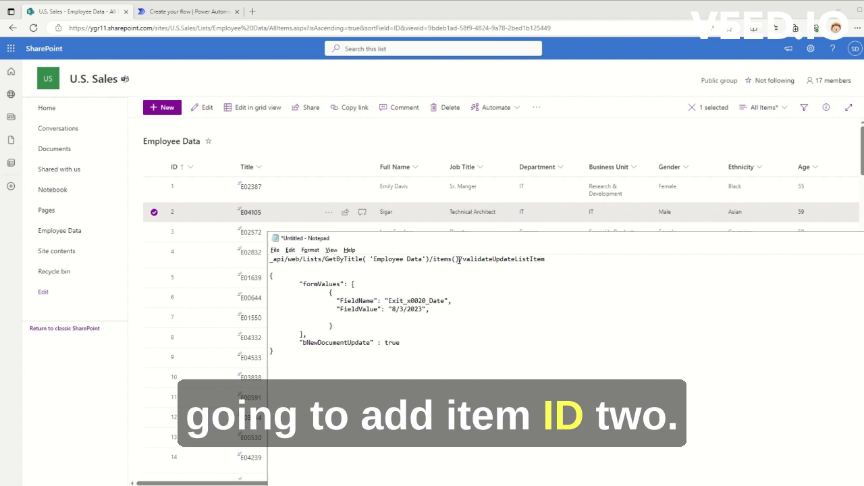
text(2)
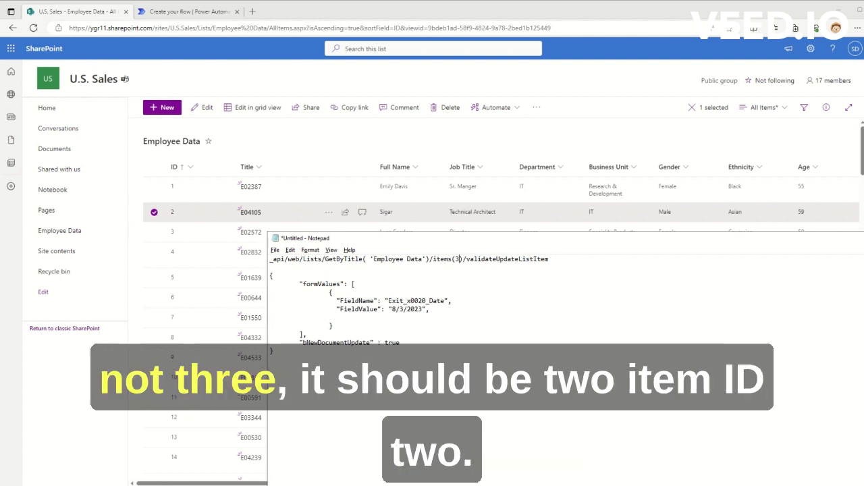
key(BackSpace)
text(2)
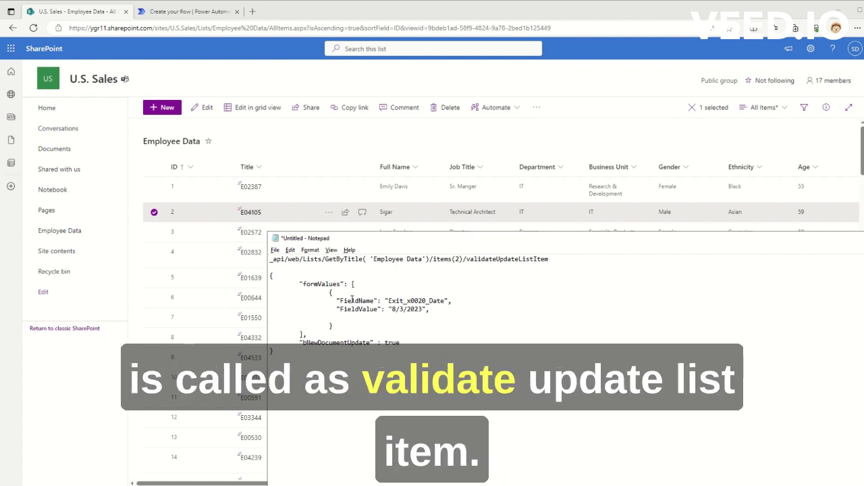
Review the formValues block in the Notepad draft, including its field name and field value lines
double_click(312, 284)
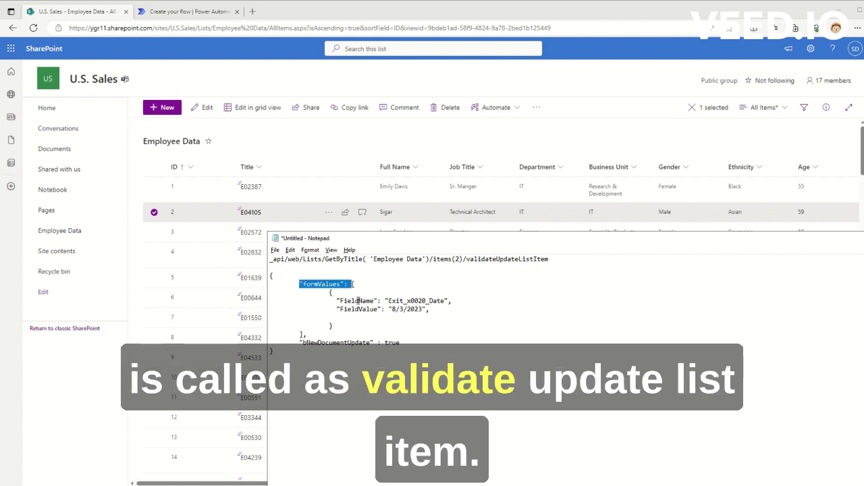
drag(334, 300, 467, 301)
click(330, 310)
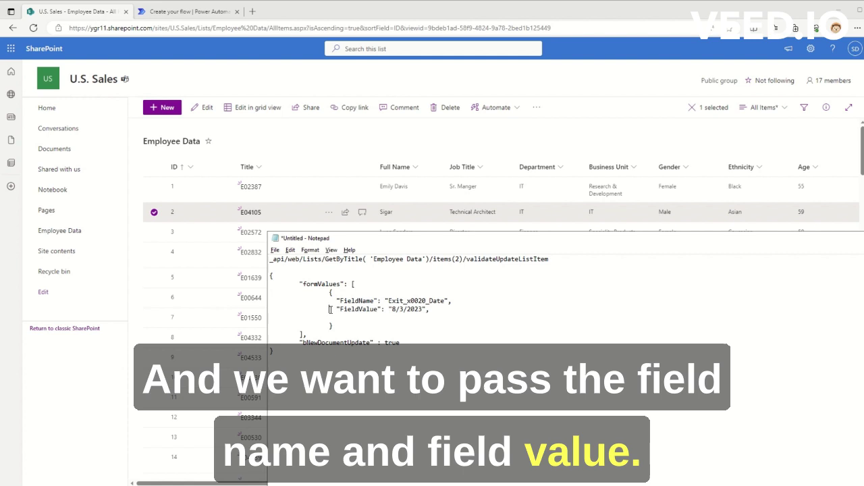
mouse_move(330, 309)
mouse_down()
mouse_move(448, 310)
mouse_move(338, 297)
mouse_up()
click(448, 310)
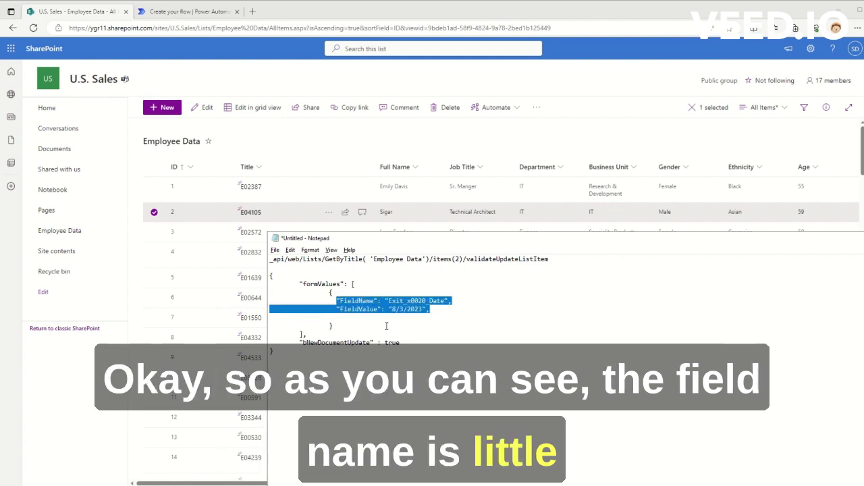
Return to the SharePoint Employee Data list and open the Exit Date column's edit page from the list settings
drag(649, 245, 650, 254)
click(649, 232)
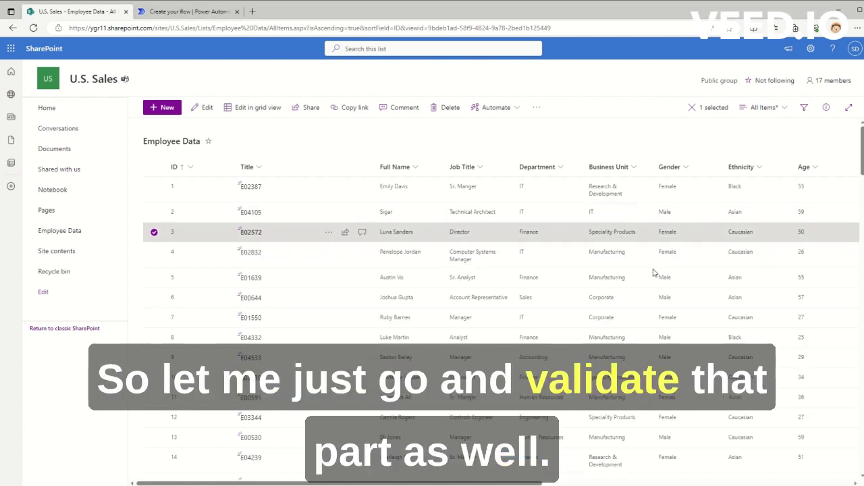
drag(444, 482, 776, 485)
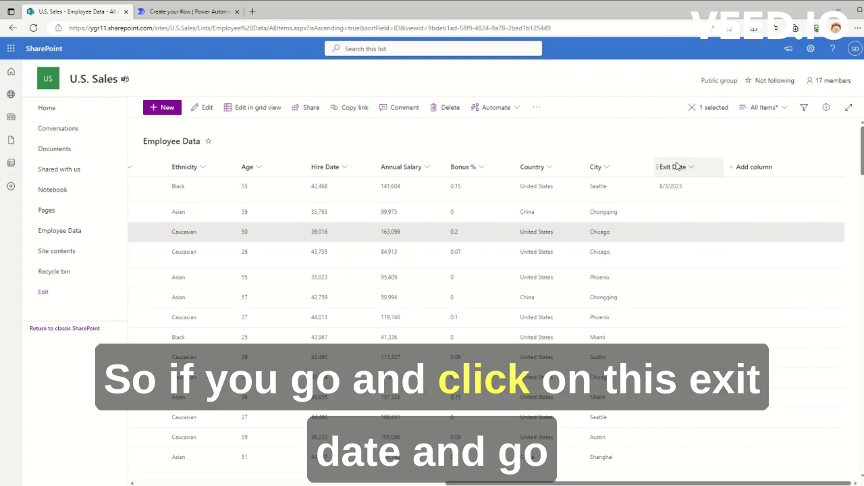
click(814, 48)
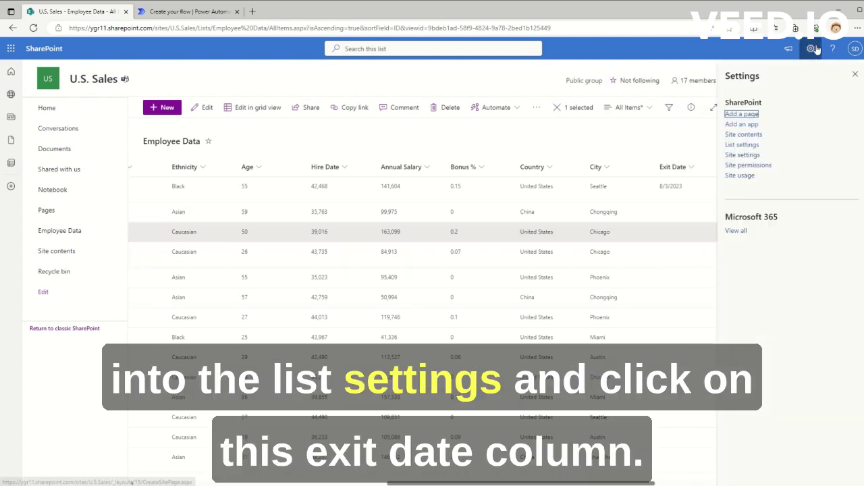
click(740, 145)
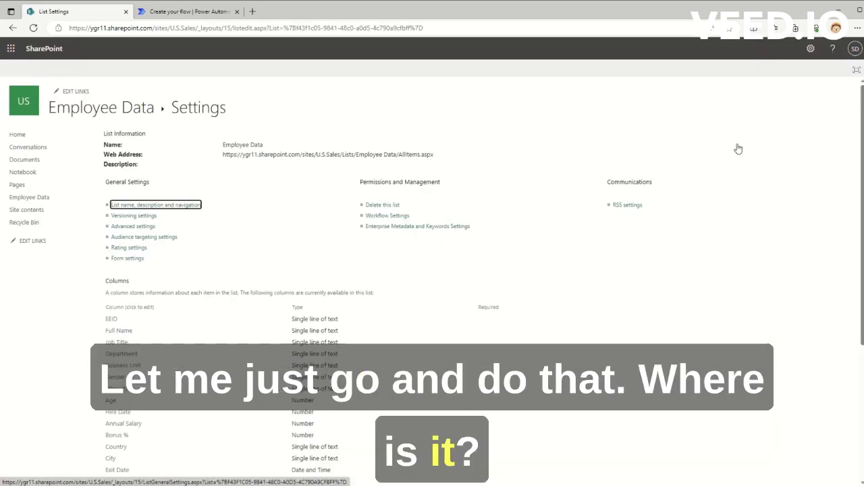
scroll(191, 281, down, 2)
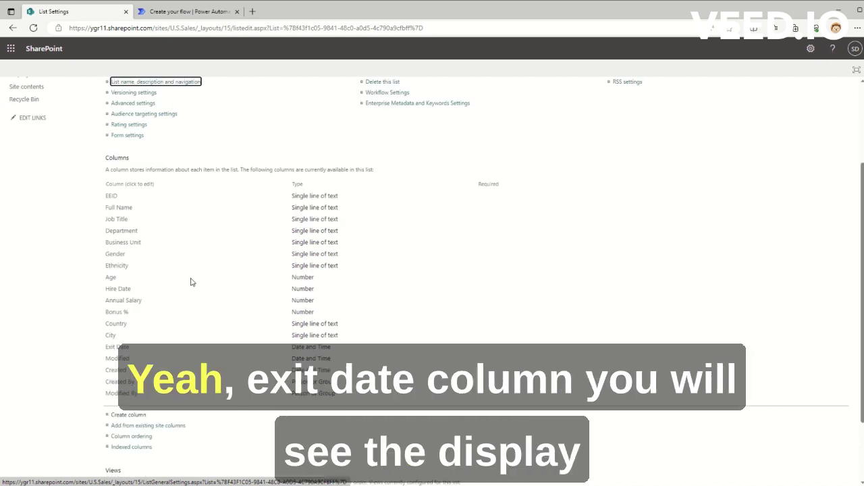
click(113, 349)
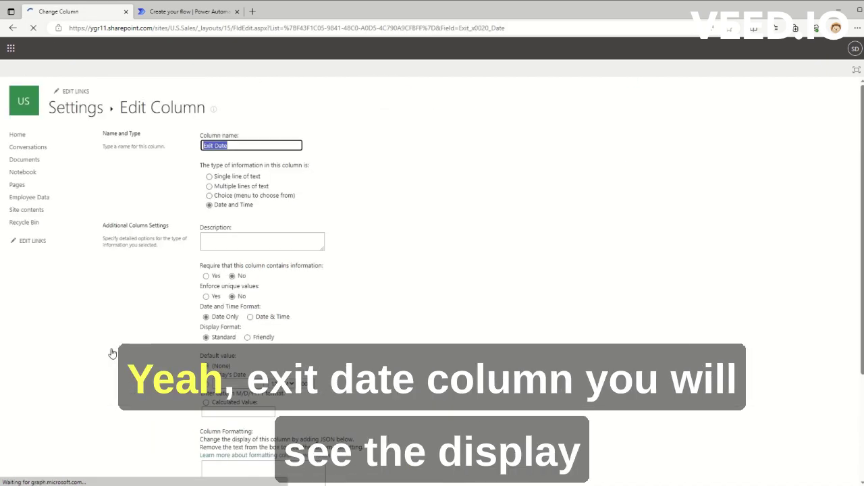
Compare the Exit Date column's display name with the internal field name in the page address
click(224, 146)
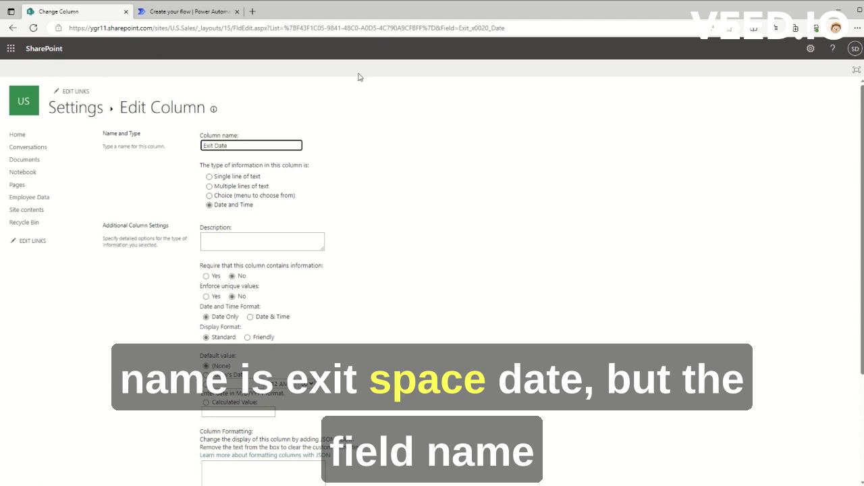
click(444, 29)
click(445, 30)
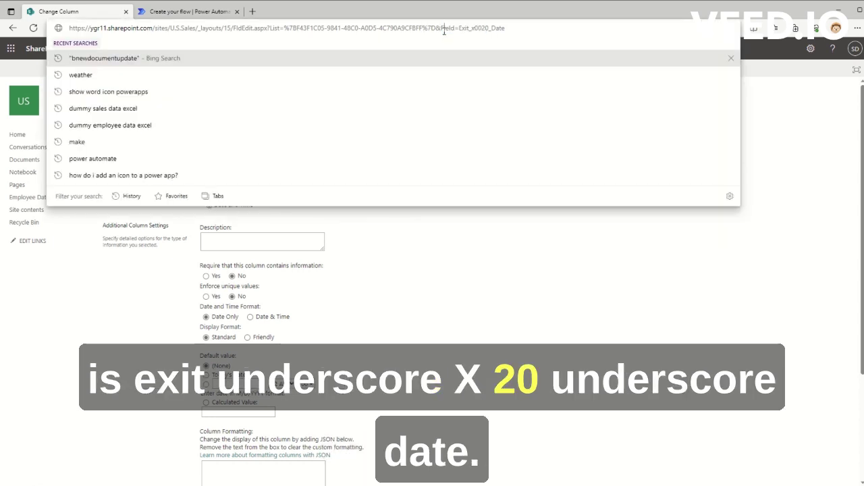
Check the internal field name Exit_x0020_Date in the column edit page's address
drag(442, 28, 520, 29)
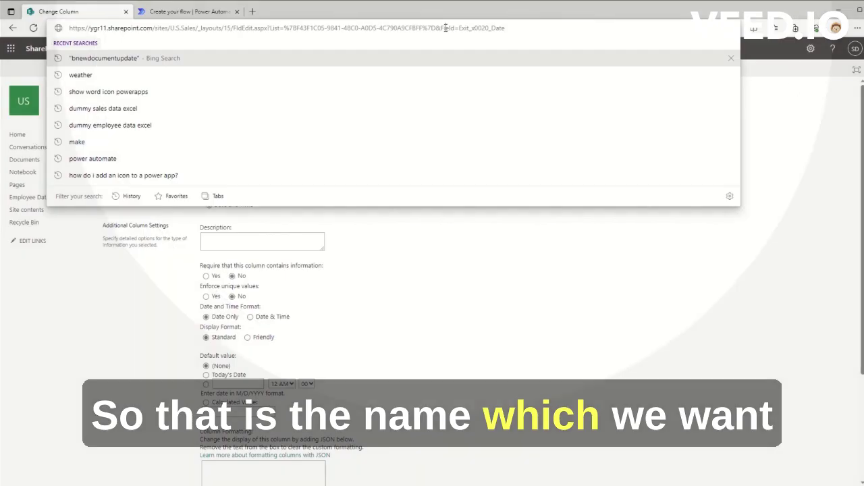
drag(440, 28, 545, 25)
click(546, 25)
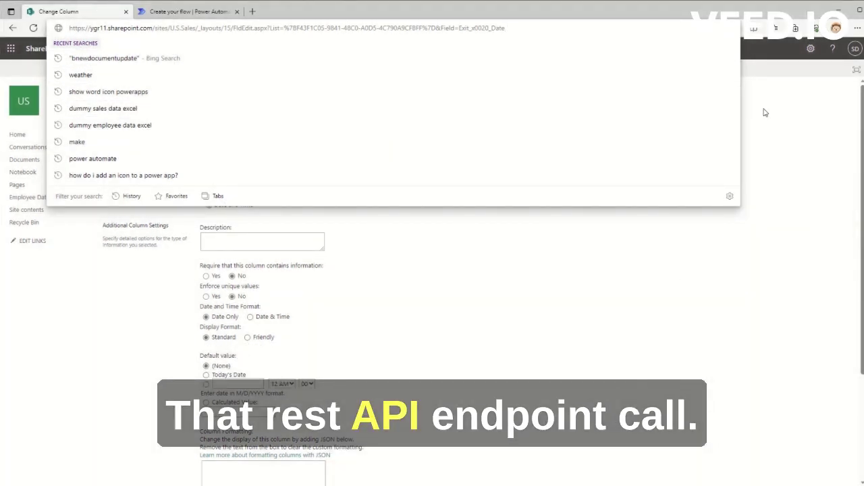
click(752, 124)
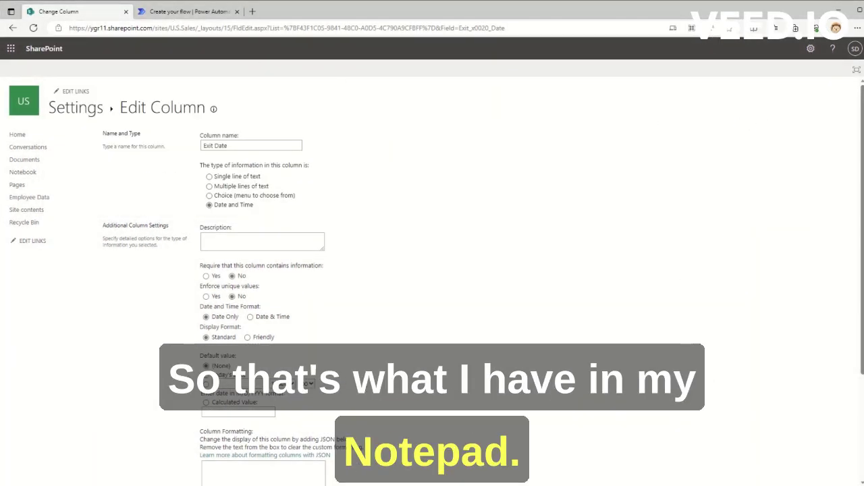
Switch to the Notepad draft and review the endpoint's item ID, the FieldName and FieldValue lines, and the bNewDocumentUpdate setting
key(alt+Tab)
drag(523, 270, 426, 269)
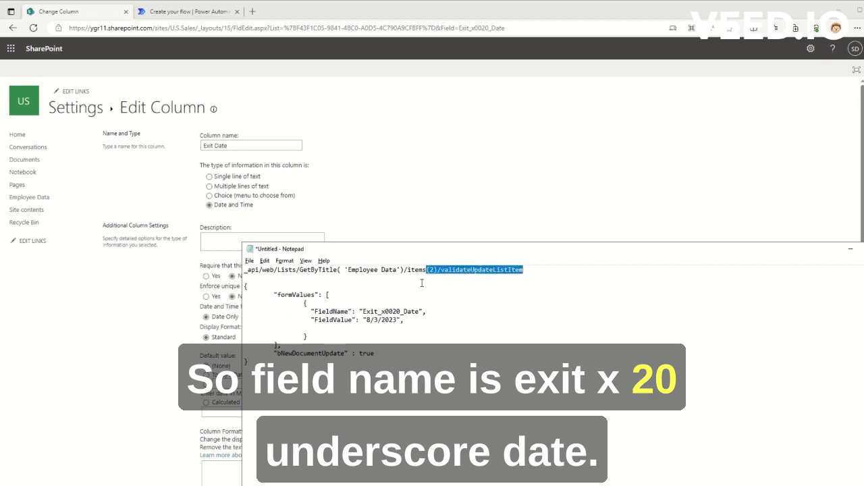
click(494, 316)
double_click(395, 314)
click(395, 314)
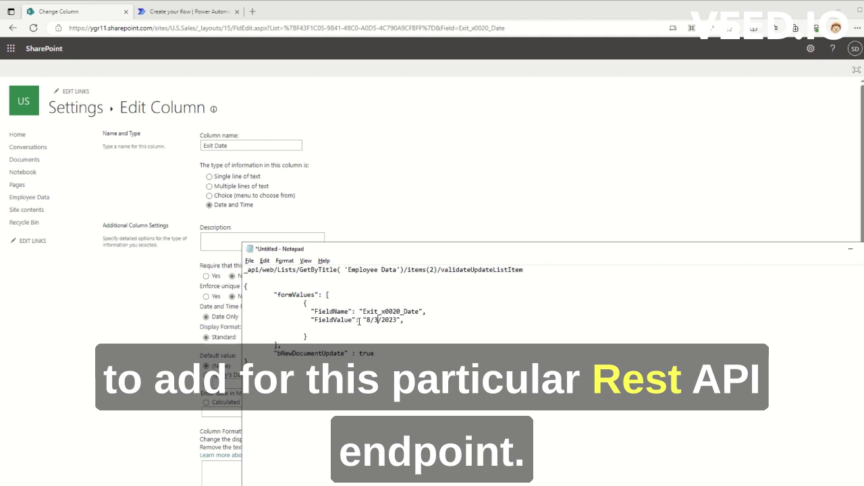
drag(300, 319, 405, 319)
click(444, 321)
drag(275, 353, 365, 365)
click(340, 374)
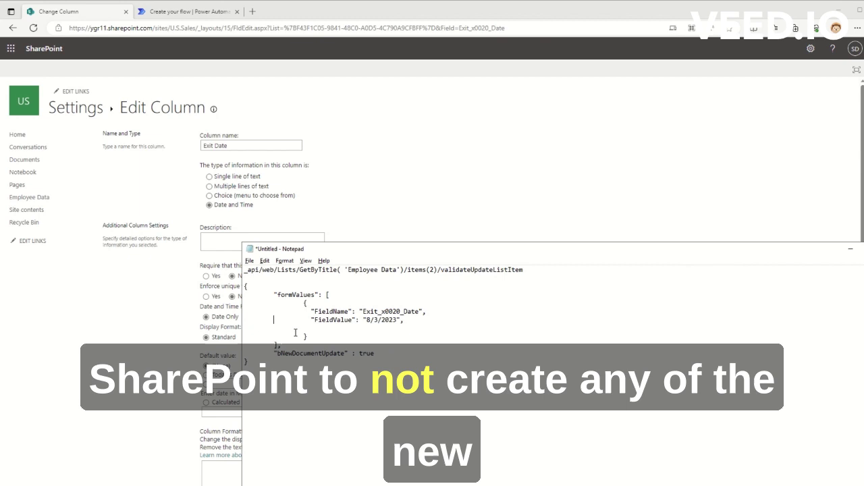
Copy the validateUpdateListItem endpoint from the Notepad draft into the Uri of the flow's Send an HTTP request to SharePoint action
drag(245, 271, 515, 276)
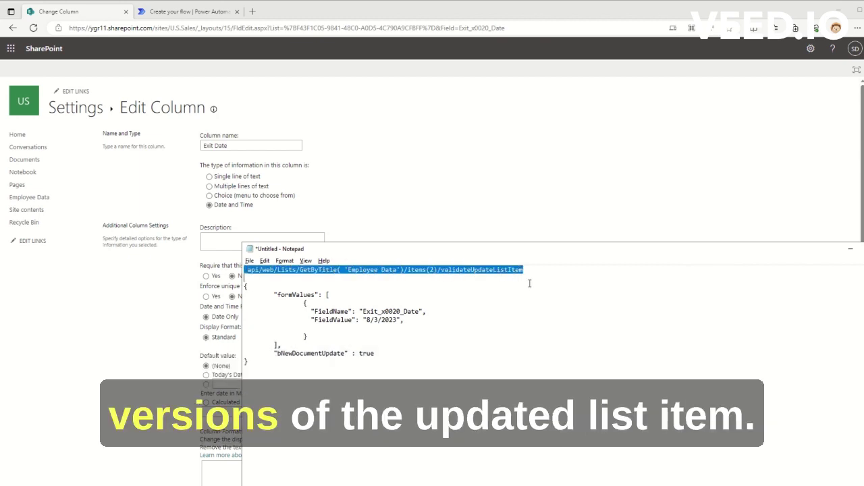
right_click(513, 275)
click(538, 300)
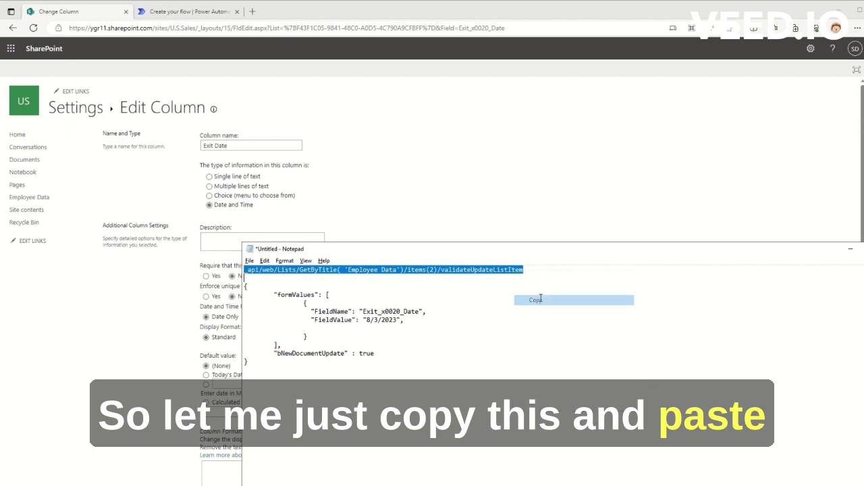
click(181, 3)
click(185, 12)
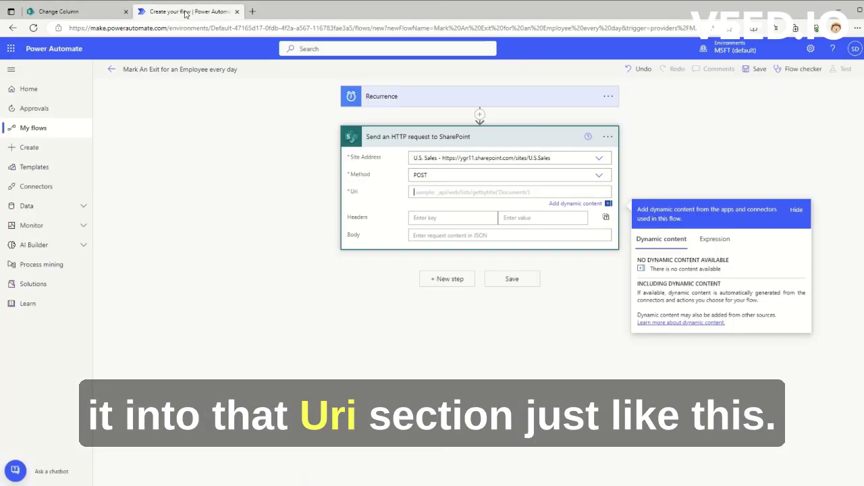
right_click(425, 193)
click(446, 265)
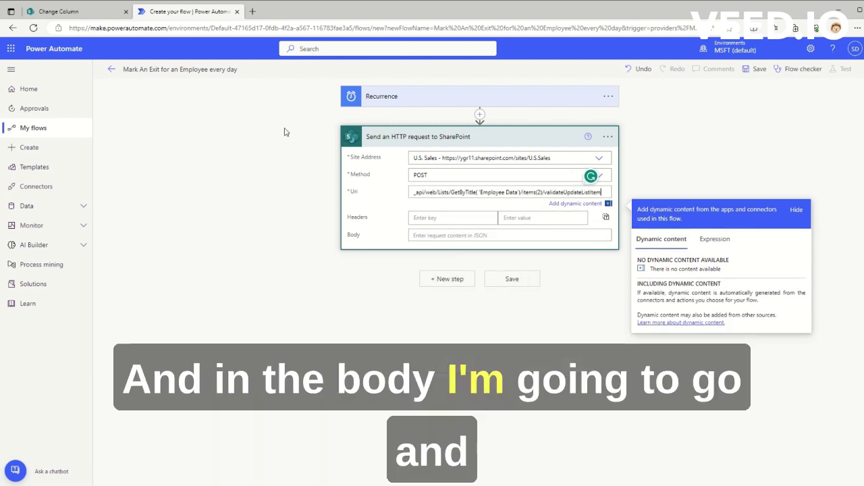
Copy the whole JSON object with formValues and bNewDocumentUpdate from Notepad into the HTTP request action's Body
key(alt+Tab)
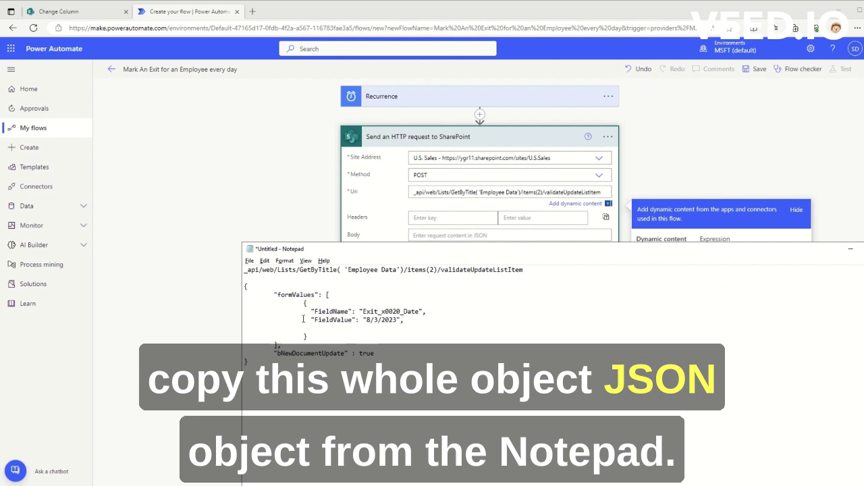
drag(245, 286, 255, 306)
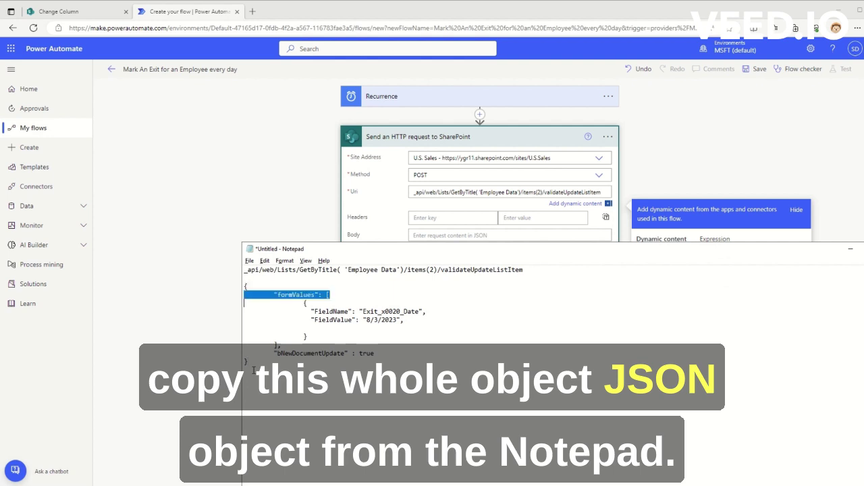
drag(254, 370, 245, 286)
right_click(255, 292)
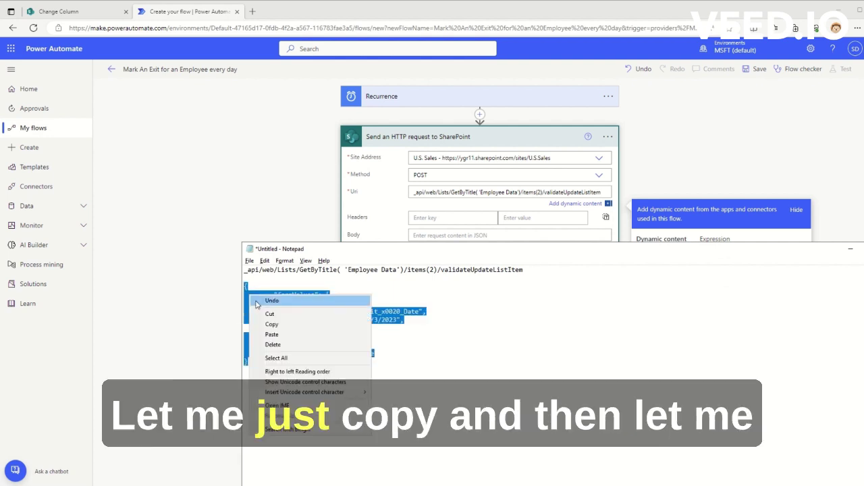
click(277, 322)
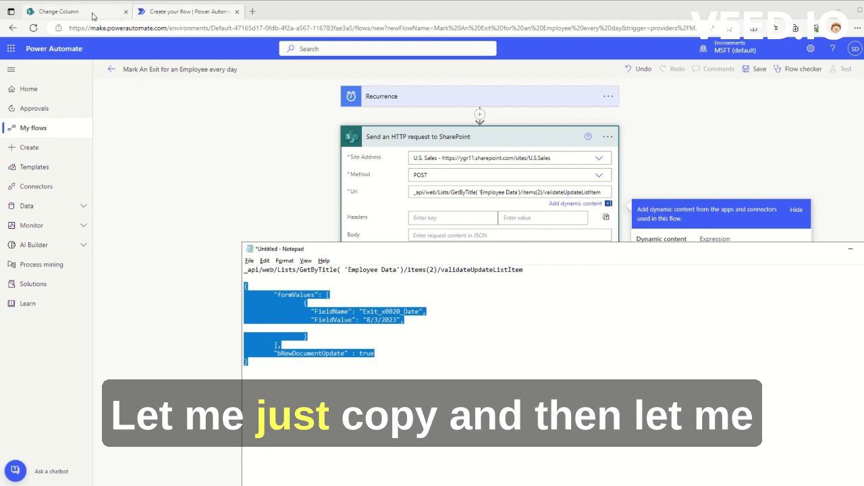
click(389, 211)
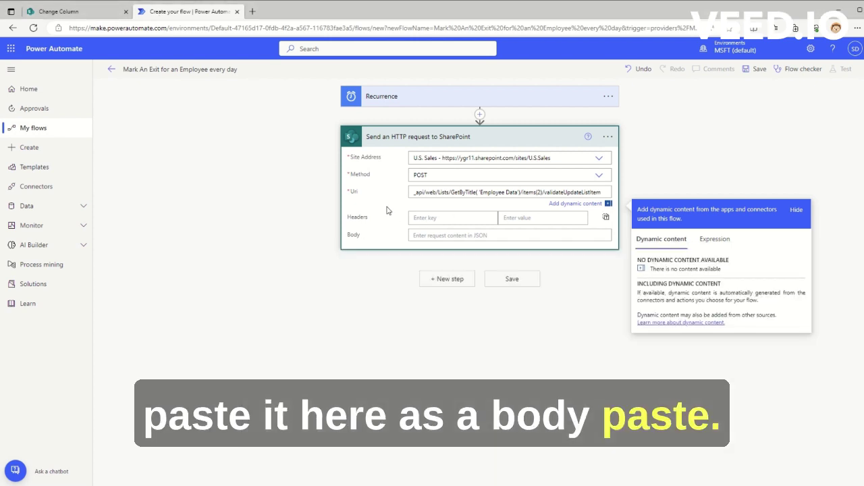
click(432, 227)
right_click(432, 227)
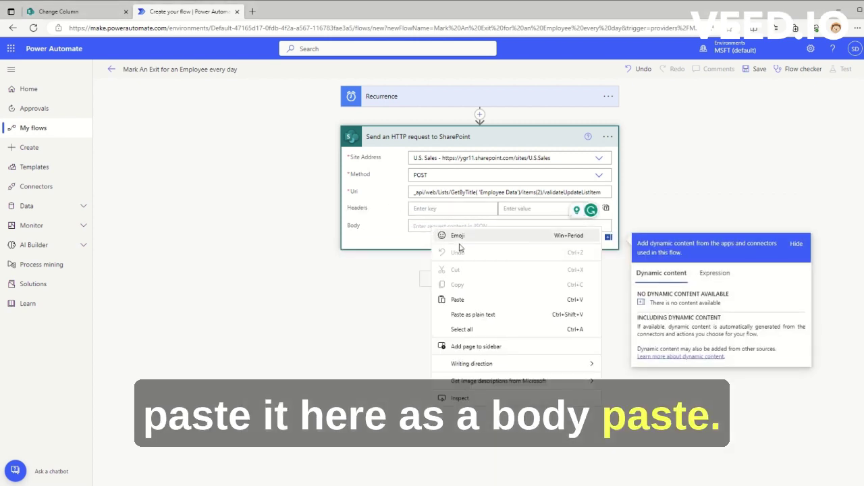
click(464, 300)
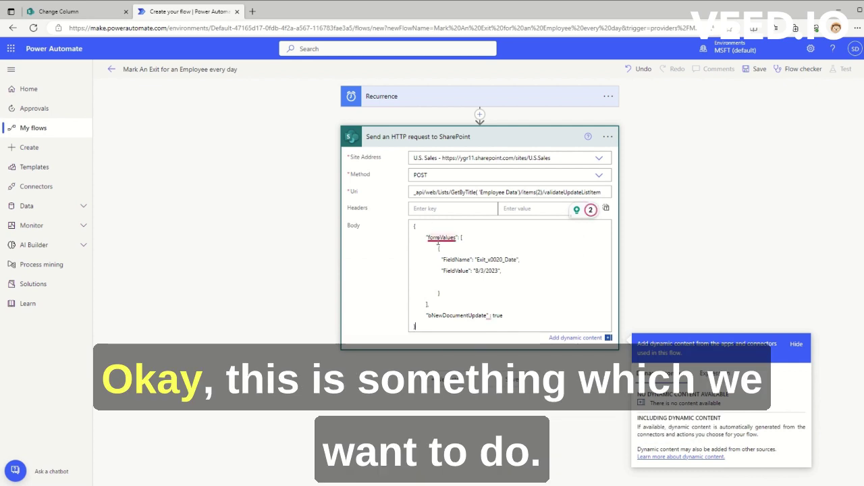
click(466, 335)
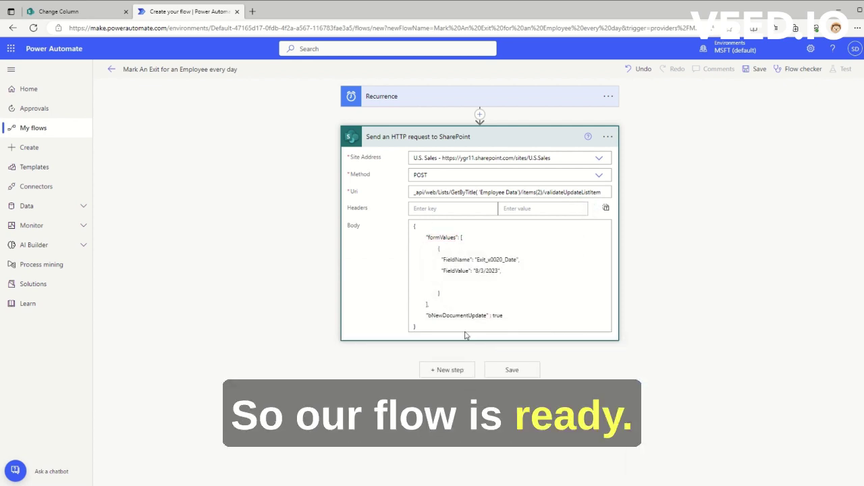
Save the flow, run it as a manual test, and open the run's details
click(756, 69)
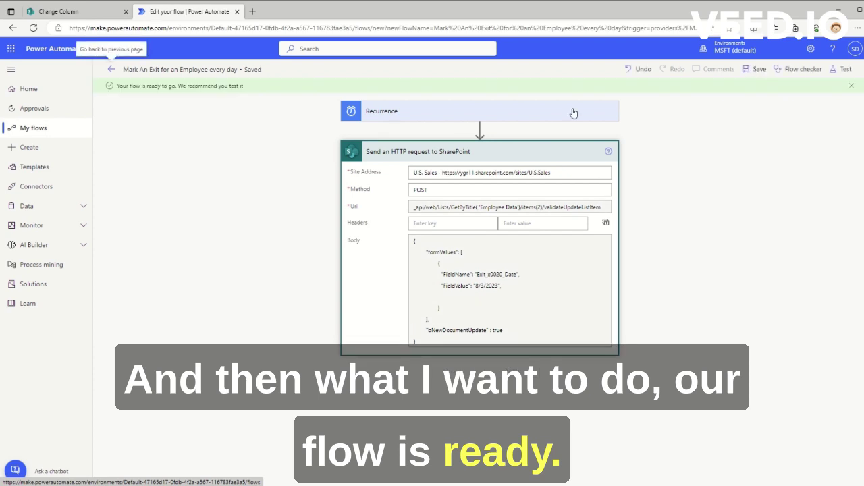
click(844, 70)
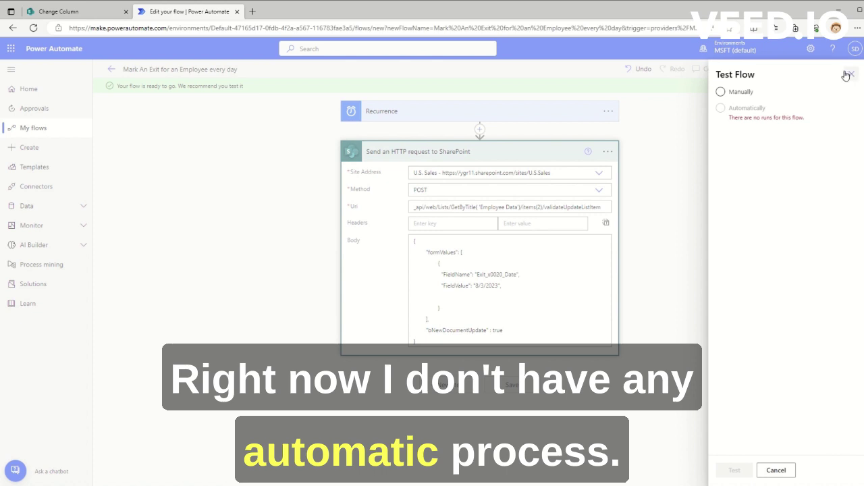
click(743, 92)
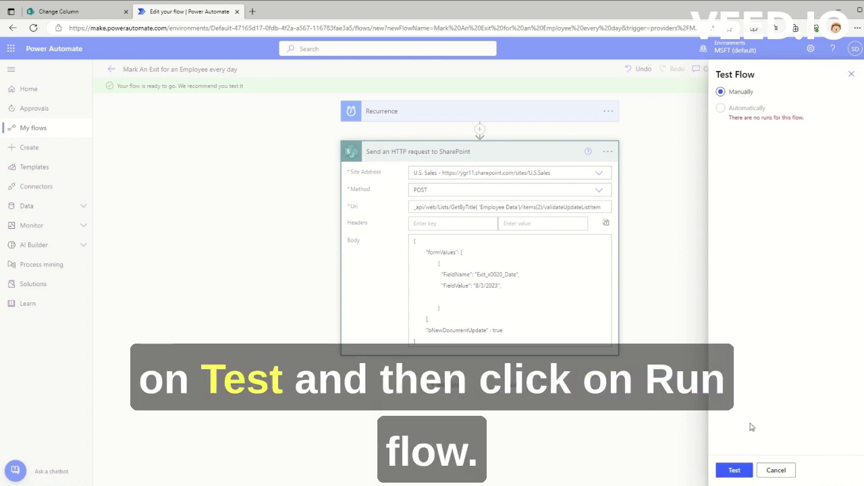
click(734, 470)
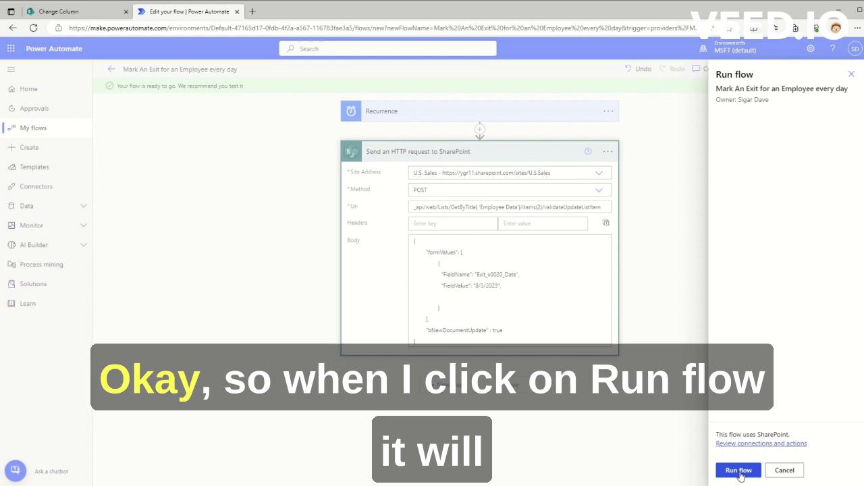
click(740, 471)
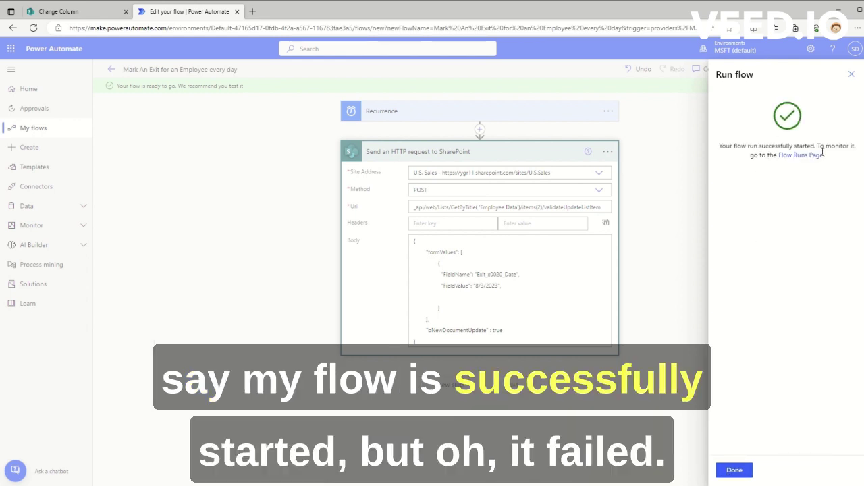
click(735, 470)
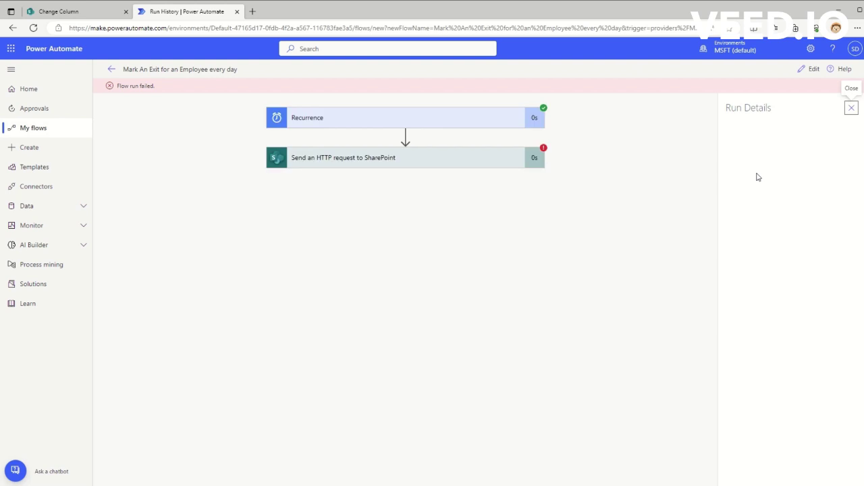
Examine the run's error details and the FieldValue line in the submitted request body
mouse_move(378, 26)
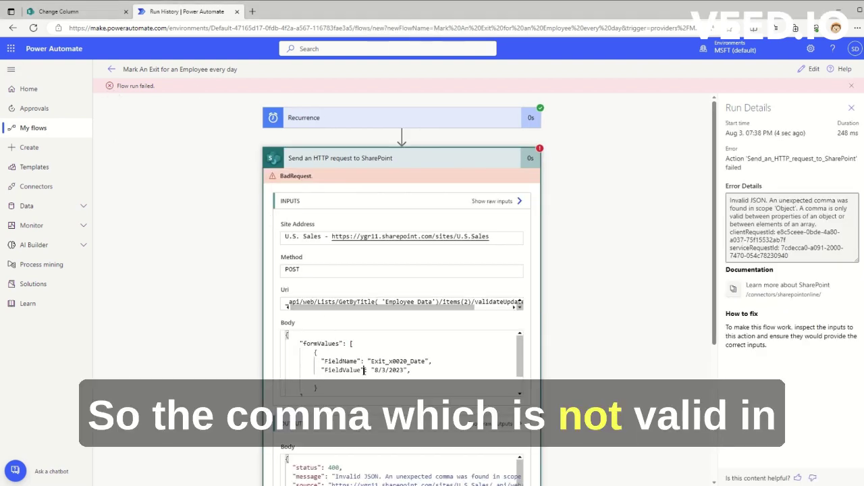
drag(365, 370, 408, 370)
click(422, 370)
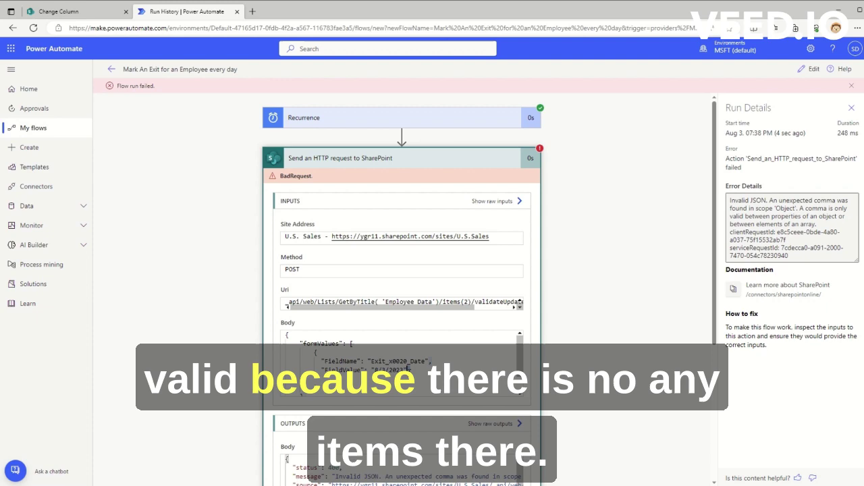
Return to editing the flow, remove the trailing comma after the FieldValue "8/3/2023" in the Body, and save
click(809, 69)
click(503, 272)
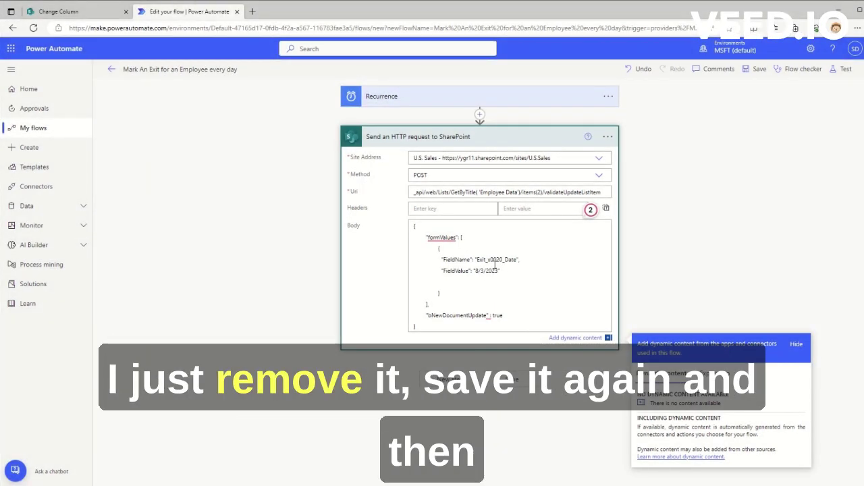
click(754, 69)
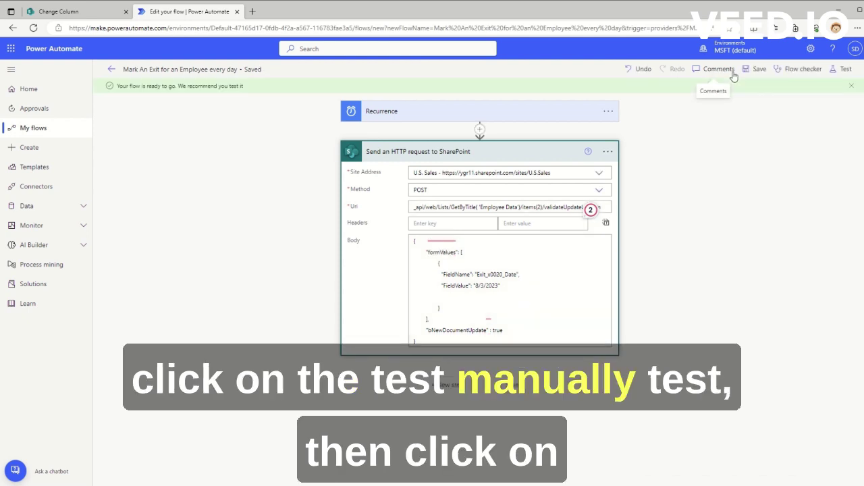
Test the corrected flow manually again and open the results of the new run
click(845, 70)
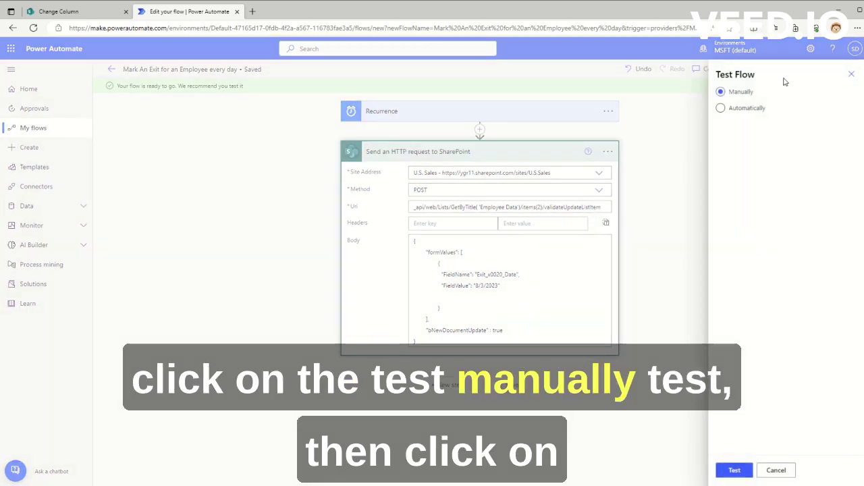
click(734, 470)
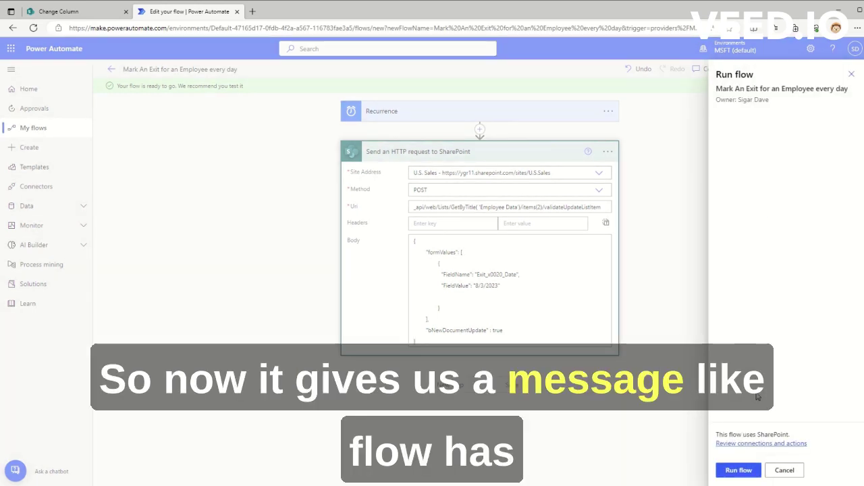
click(757, 470)
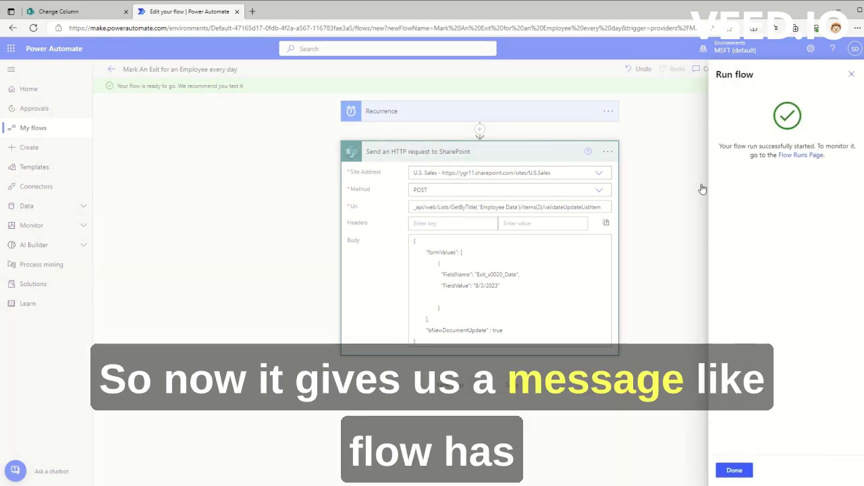
click(734, 470)
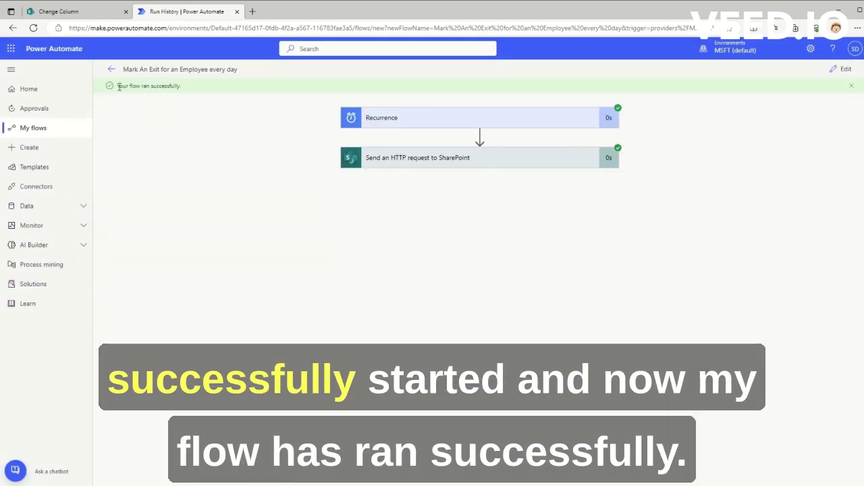
Check the run's status message and review the Uri and Body inputs of the HTTP request action
drag(119, 86, 236, 88)
click(228, 134)
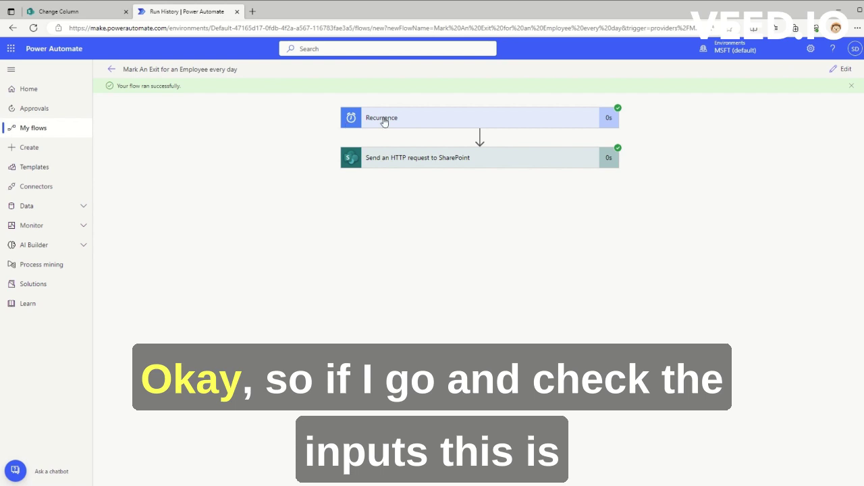
click(451, 160)
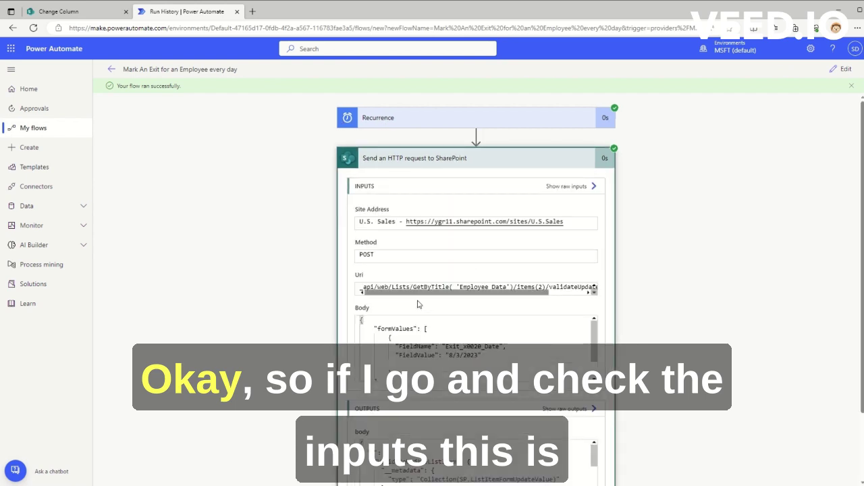
drag(419, 292, 484, 308)
scroll(484, 340, down, 2)
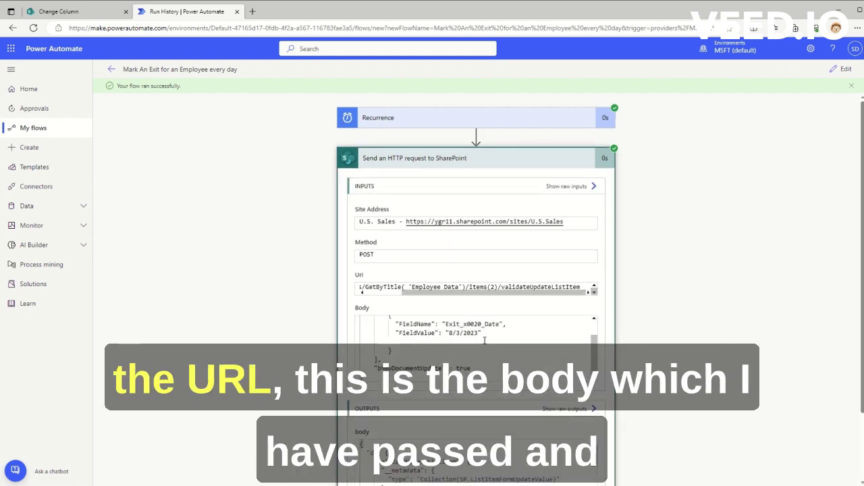
Review the HTTP request action's output body, checking the HasException and item ID lines for the Exit_x0020_Date update
scroll(484, 340, down, 3)
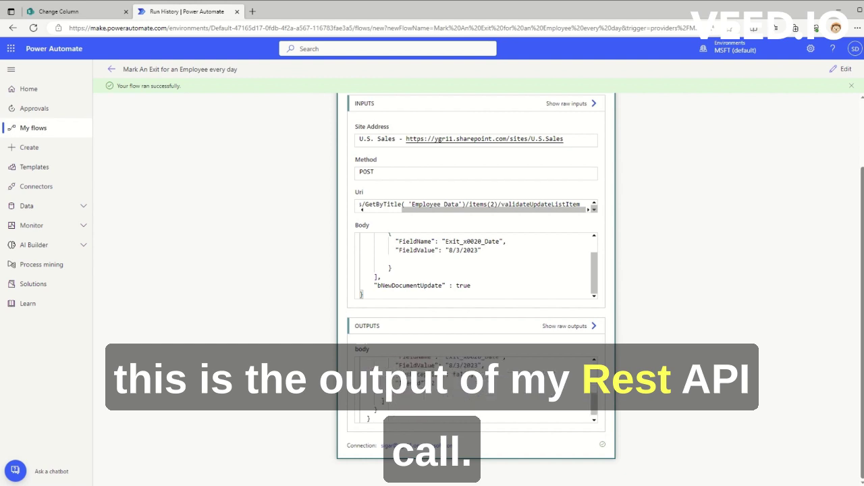
scroll(473, 384, up, 1)
scroll(472, 384, up, 1)
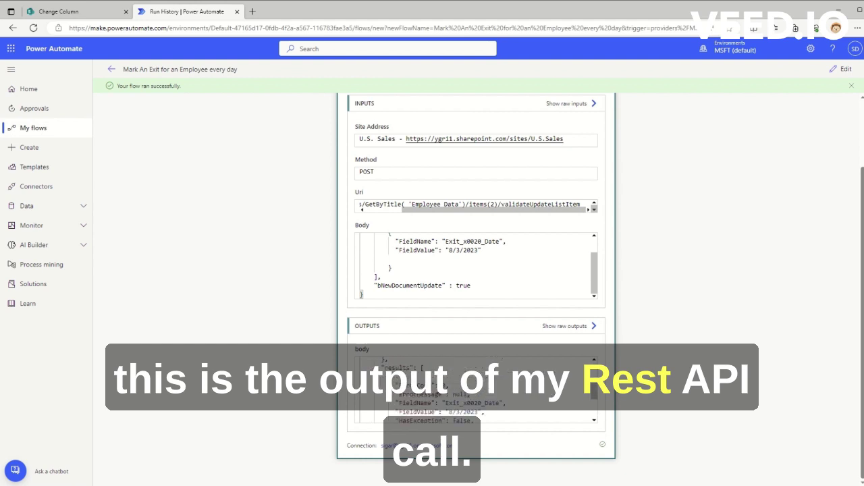
scroll(506, 383, down, 1)
drag(394, 398, 487, 398)
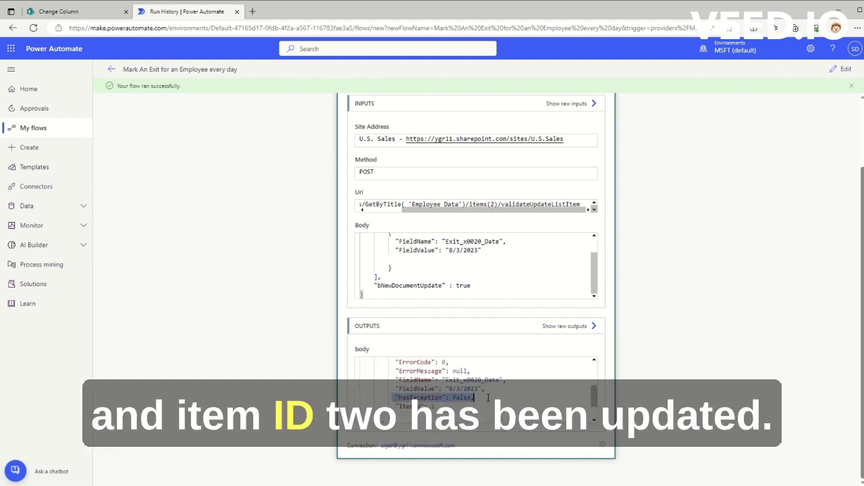
Return to the Employee Data list in SharePoint, select the item with ID 2, and check its Exit Date value
click(90, 12)
click(75, 118)
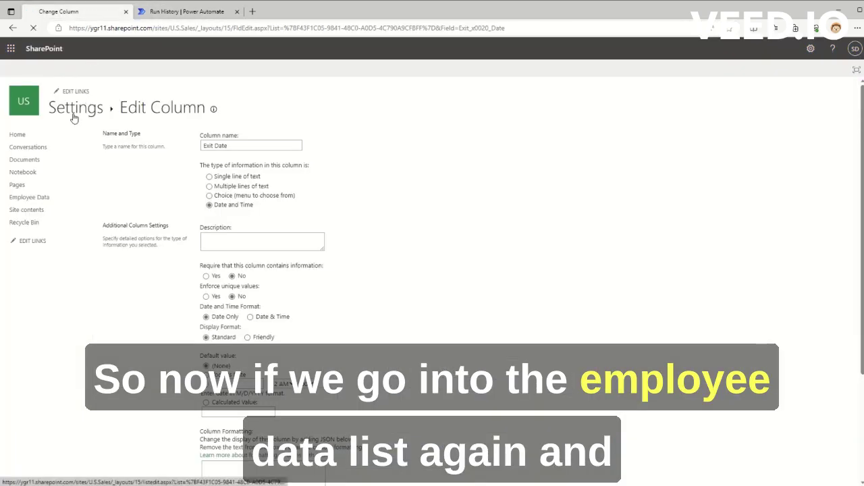
click(74, 118)
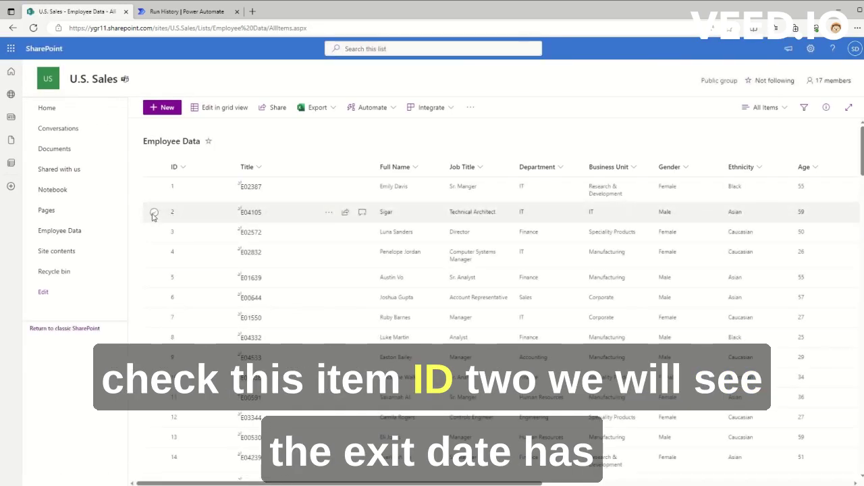
click(154, 213)
drag(361, 480, 729, 484)
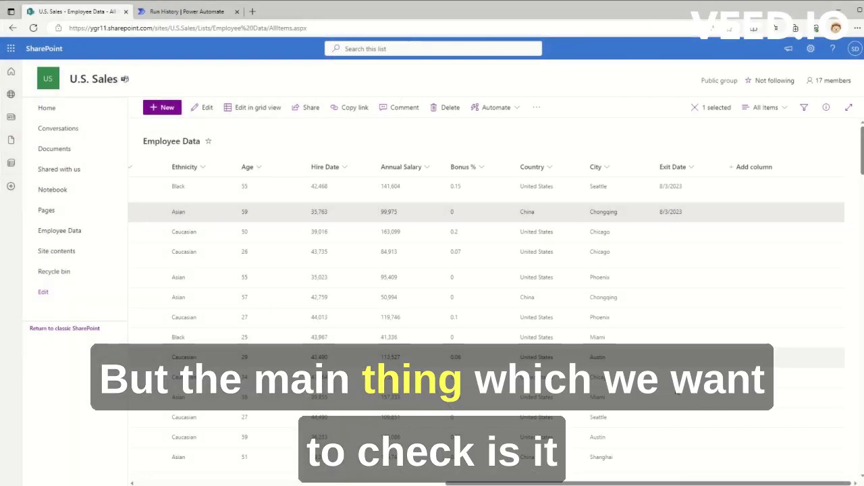
Open the version history of the item with ID 2 and inspect its latest version entry
scroll(163, 437, left, 10)
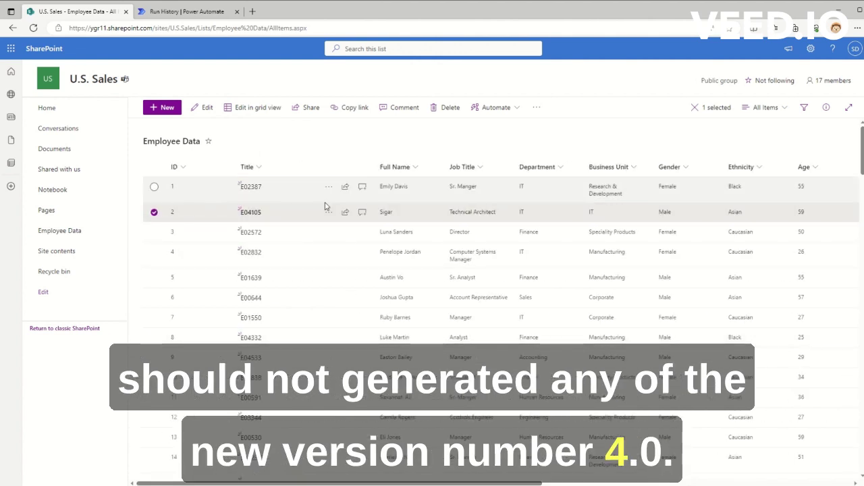
click(329, 213)
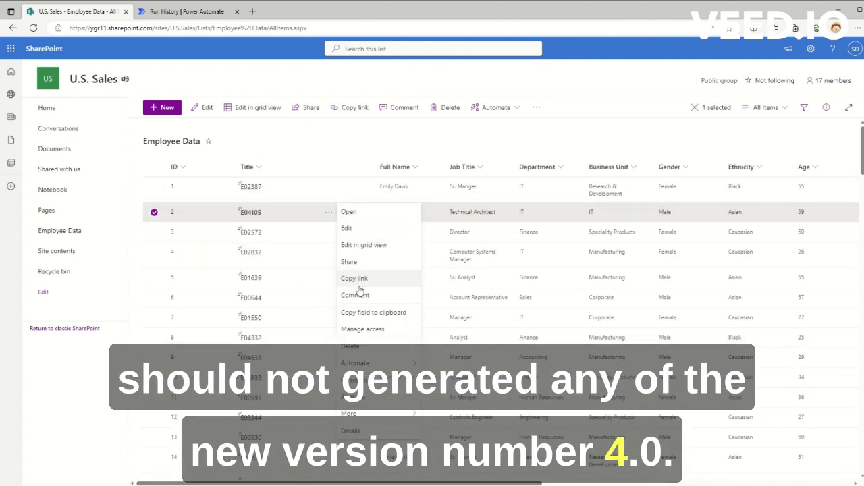
click(358, 379)
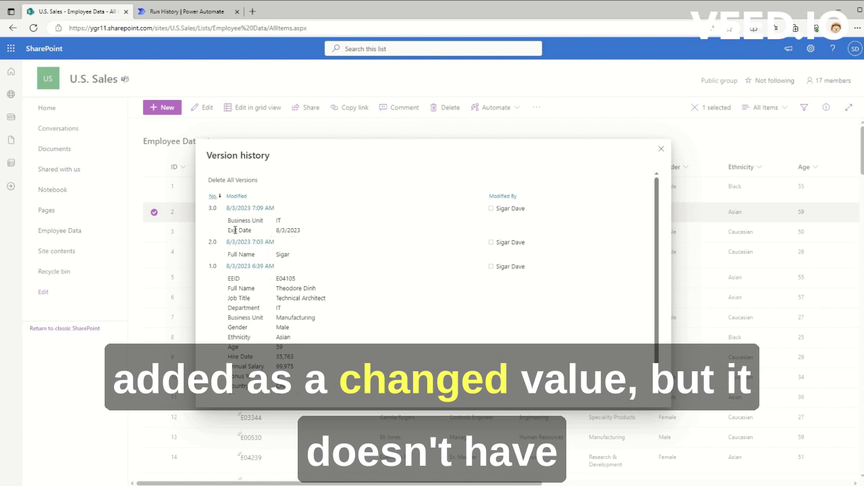
mouse_move(229, 214)
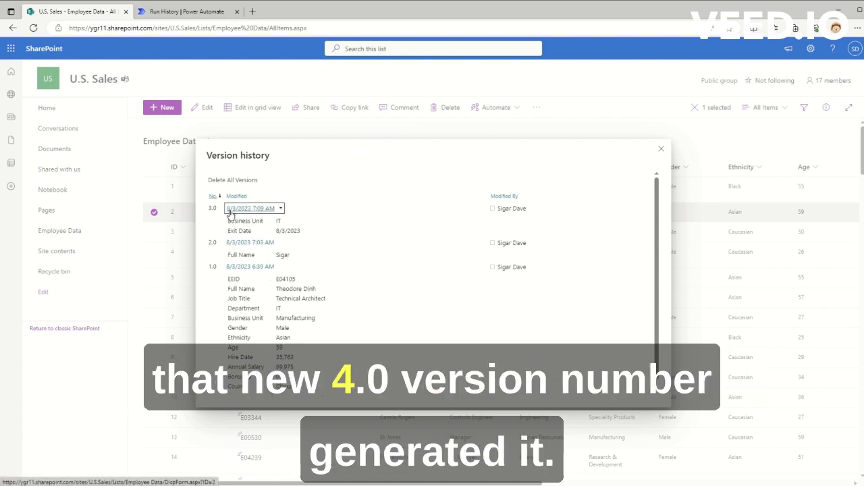